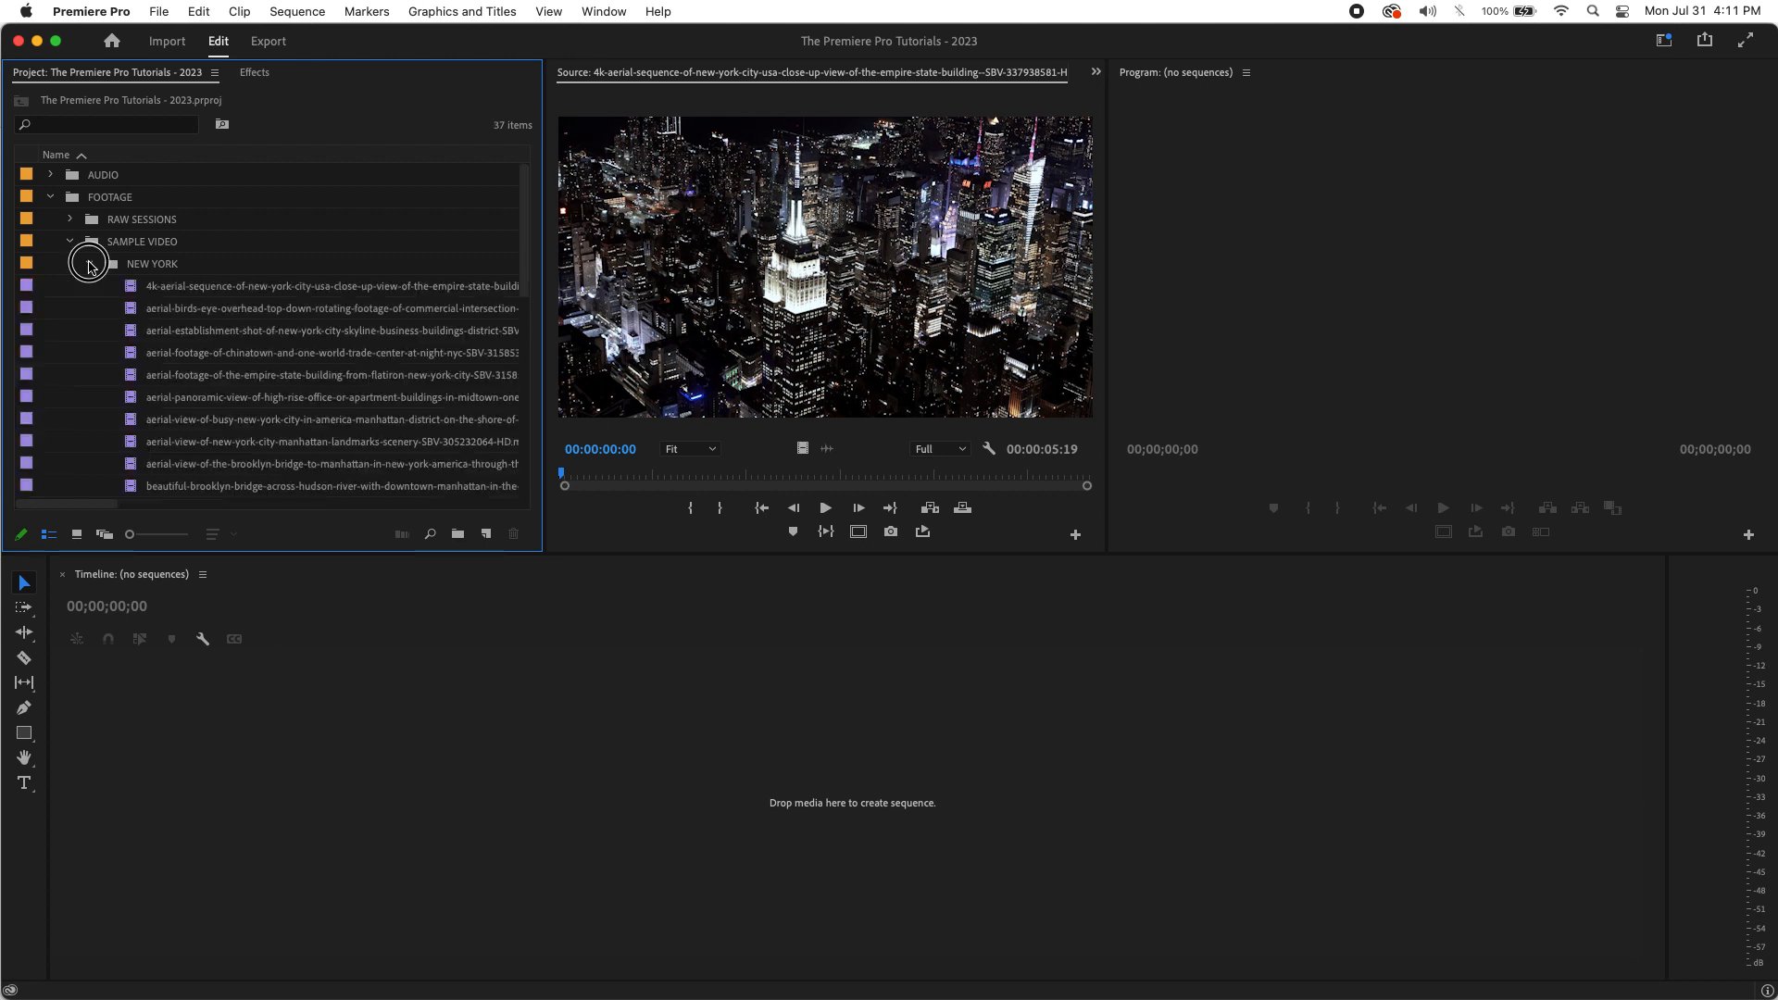
# Load the 4k Empire State Building aerial clip from the NEW YORK bin into the Source monitor and preview it
pyautogui.click(131, 291)
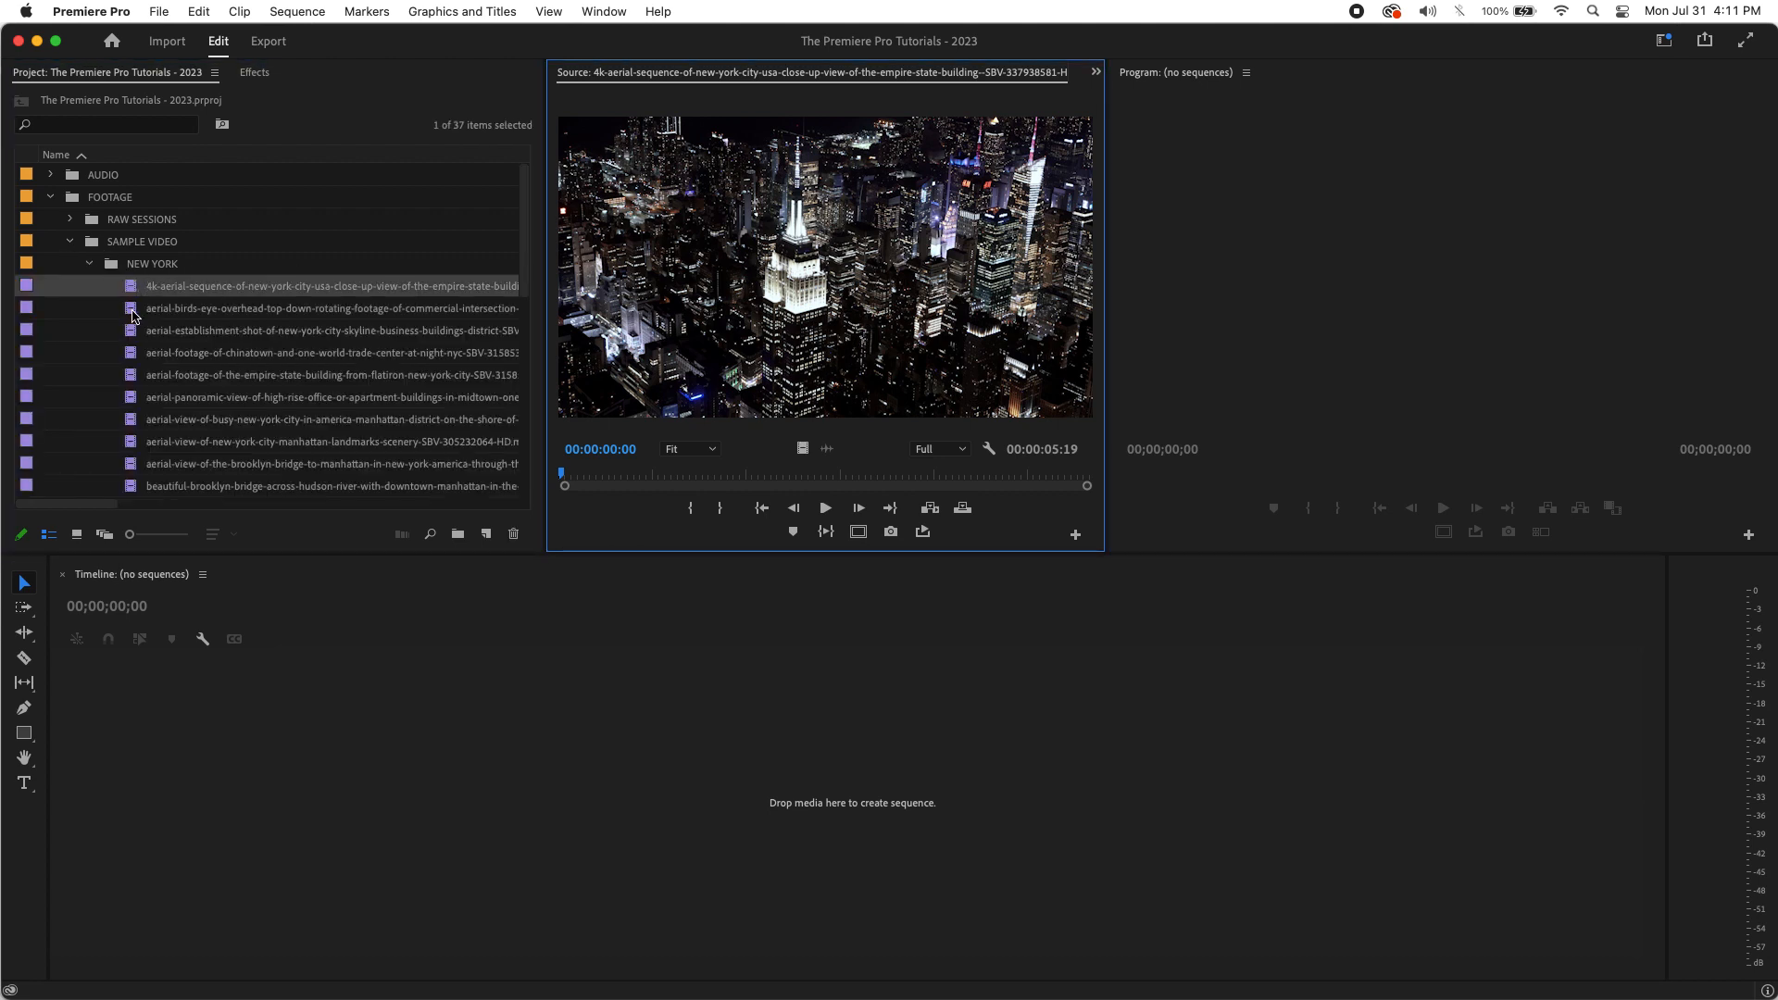
pyautogui.doubleClick(132, 314)
pyautogui.doubleClick(136, 287)
pyautogui.click(825, 509)
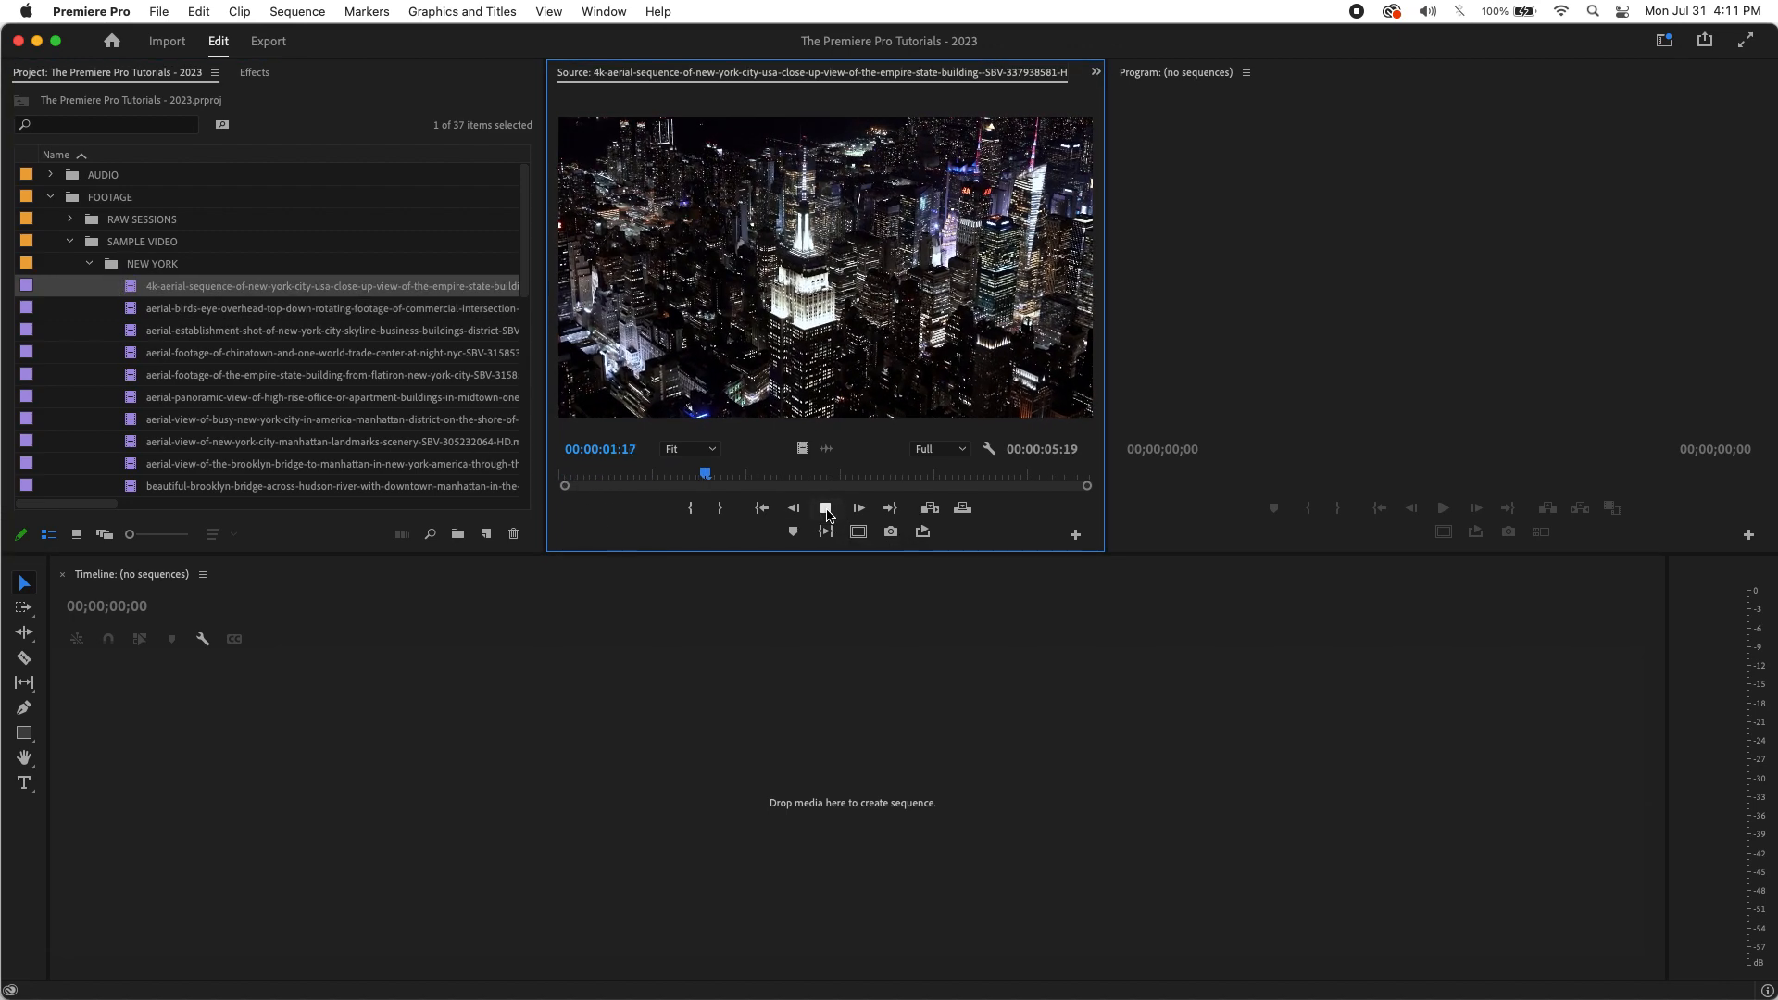
pyautogui.click(825, 508)
# Mark an in point at 00:00:00:09 and an out point at 00:00:03:19 on the Empire State Building clip
pyautogui.moveTo(762, 477); pyautogui.dragTo(588, 501)
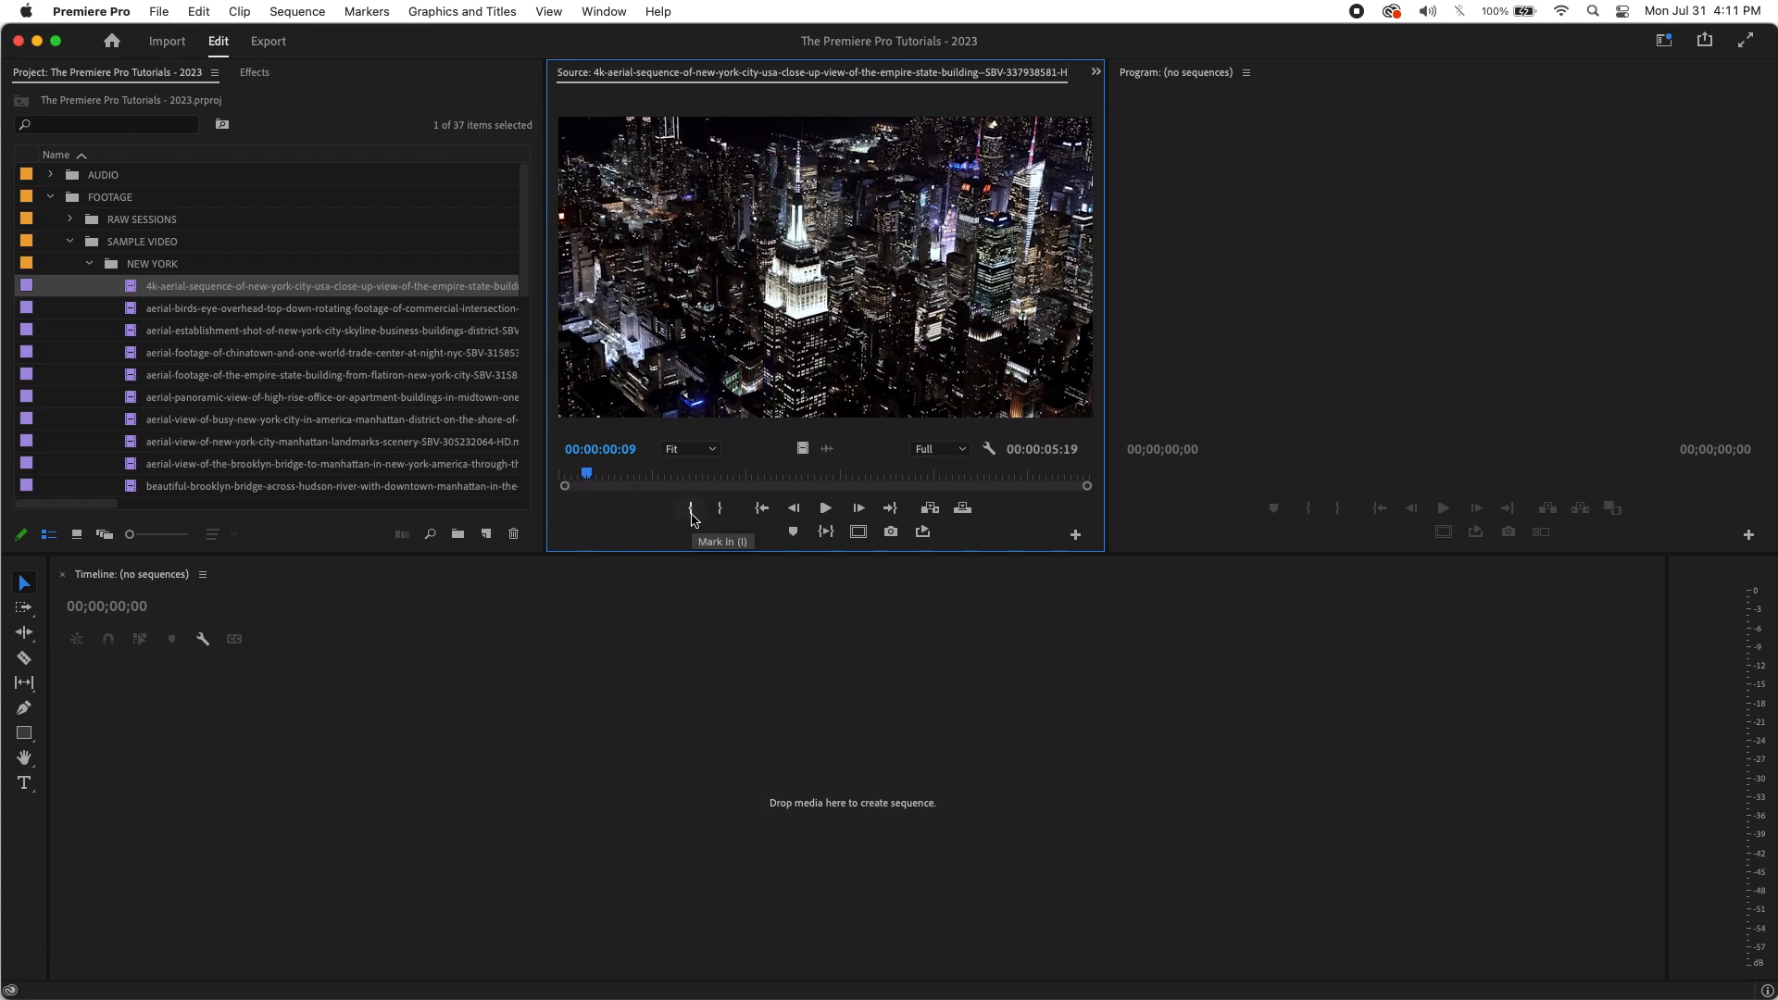
pyautogui.click(691, 514)
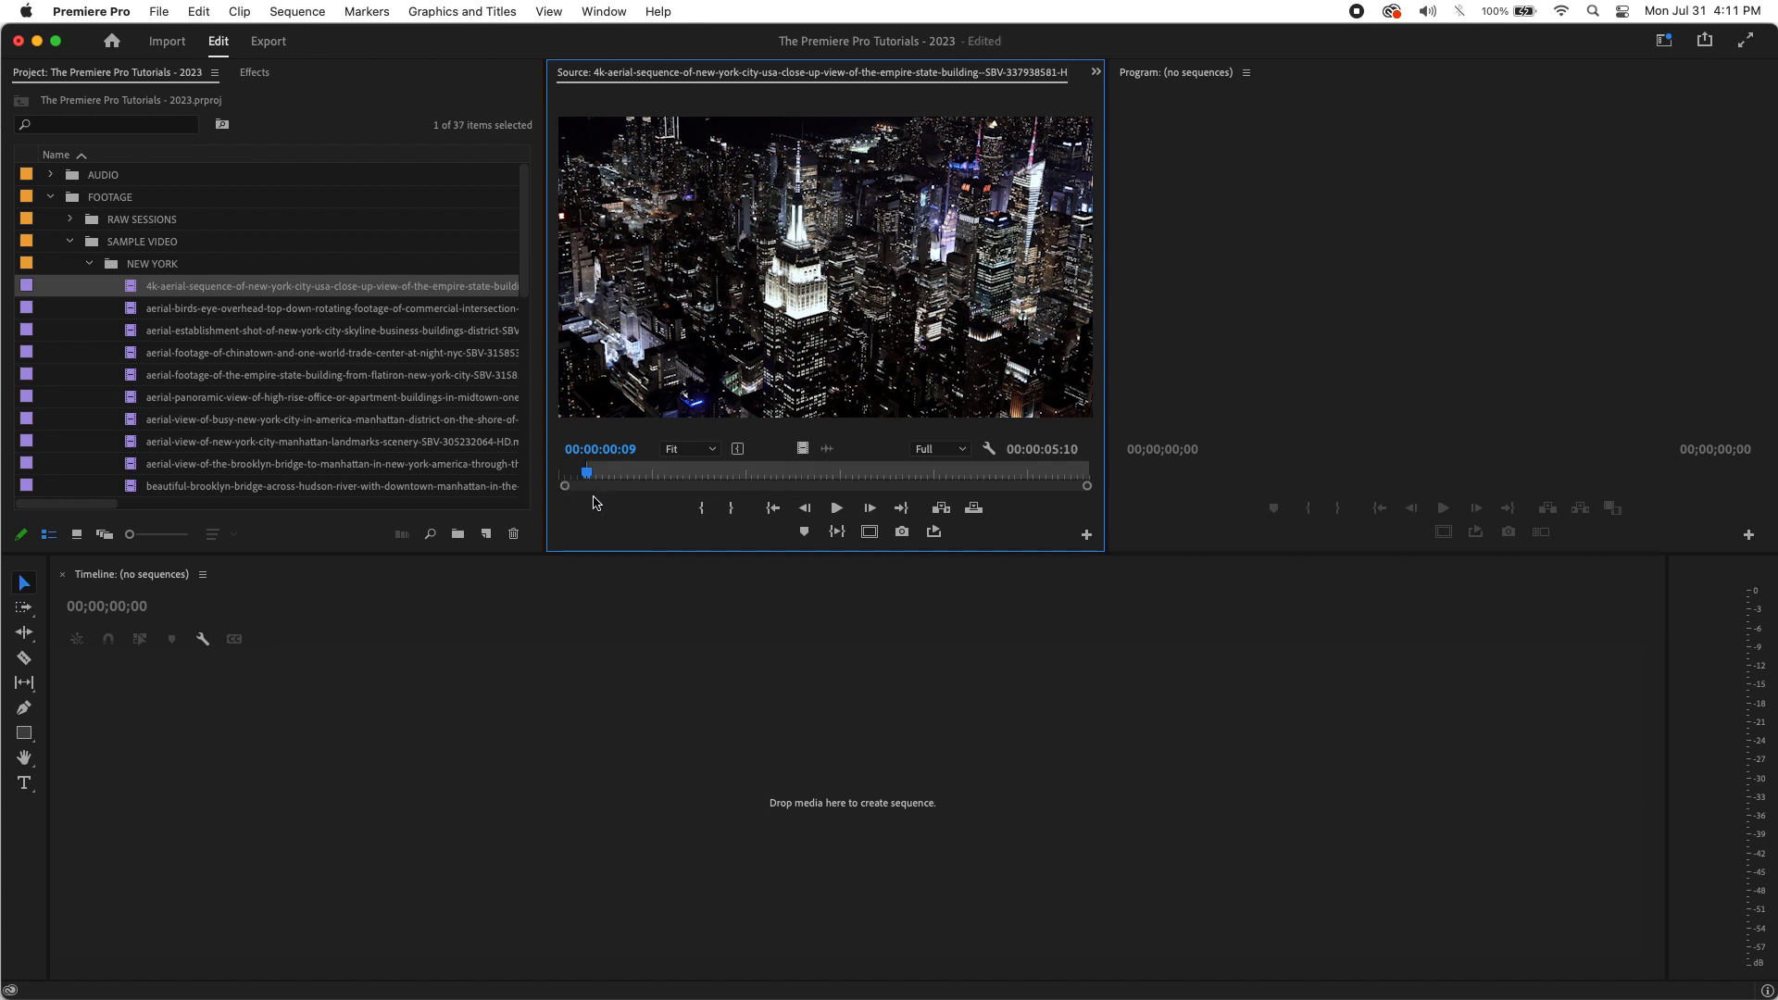
pyautogui.moveTo(594, 481); pyautogui.dragTo(589, 520)
pyautogui.press('space')
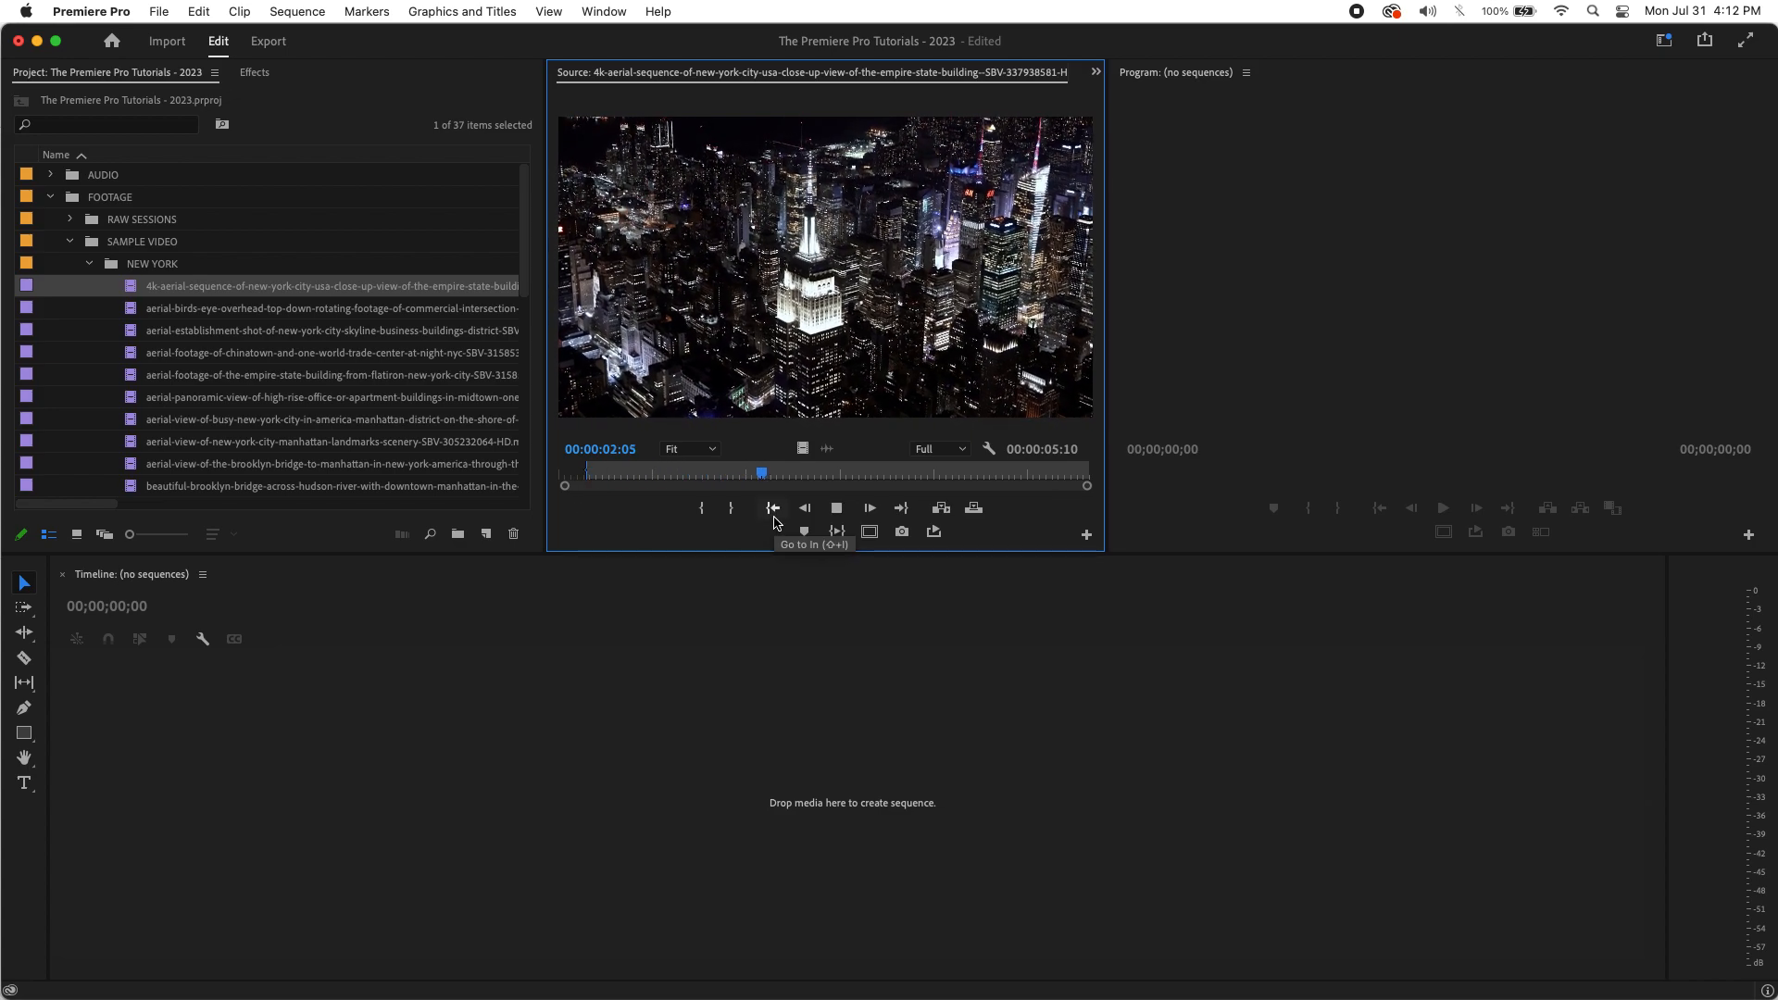
pyautogui.press('space')
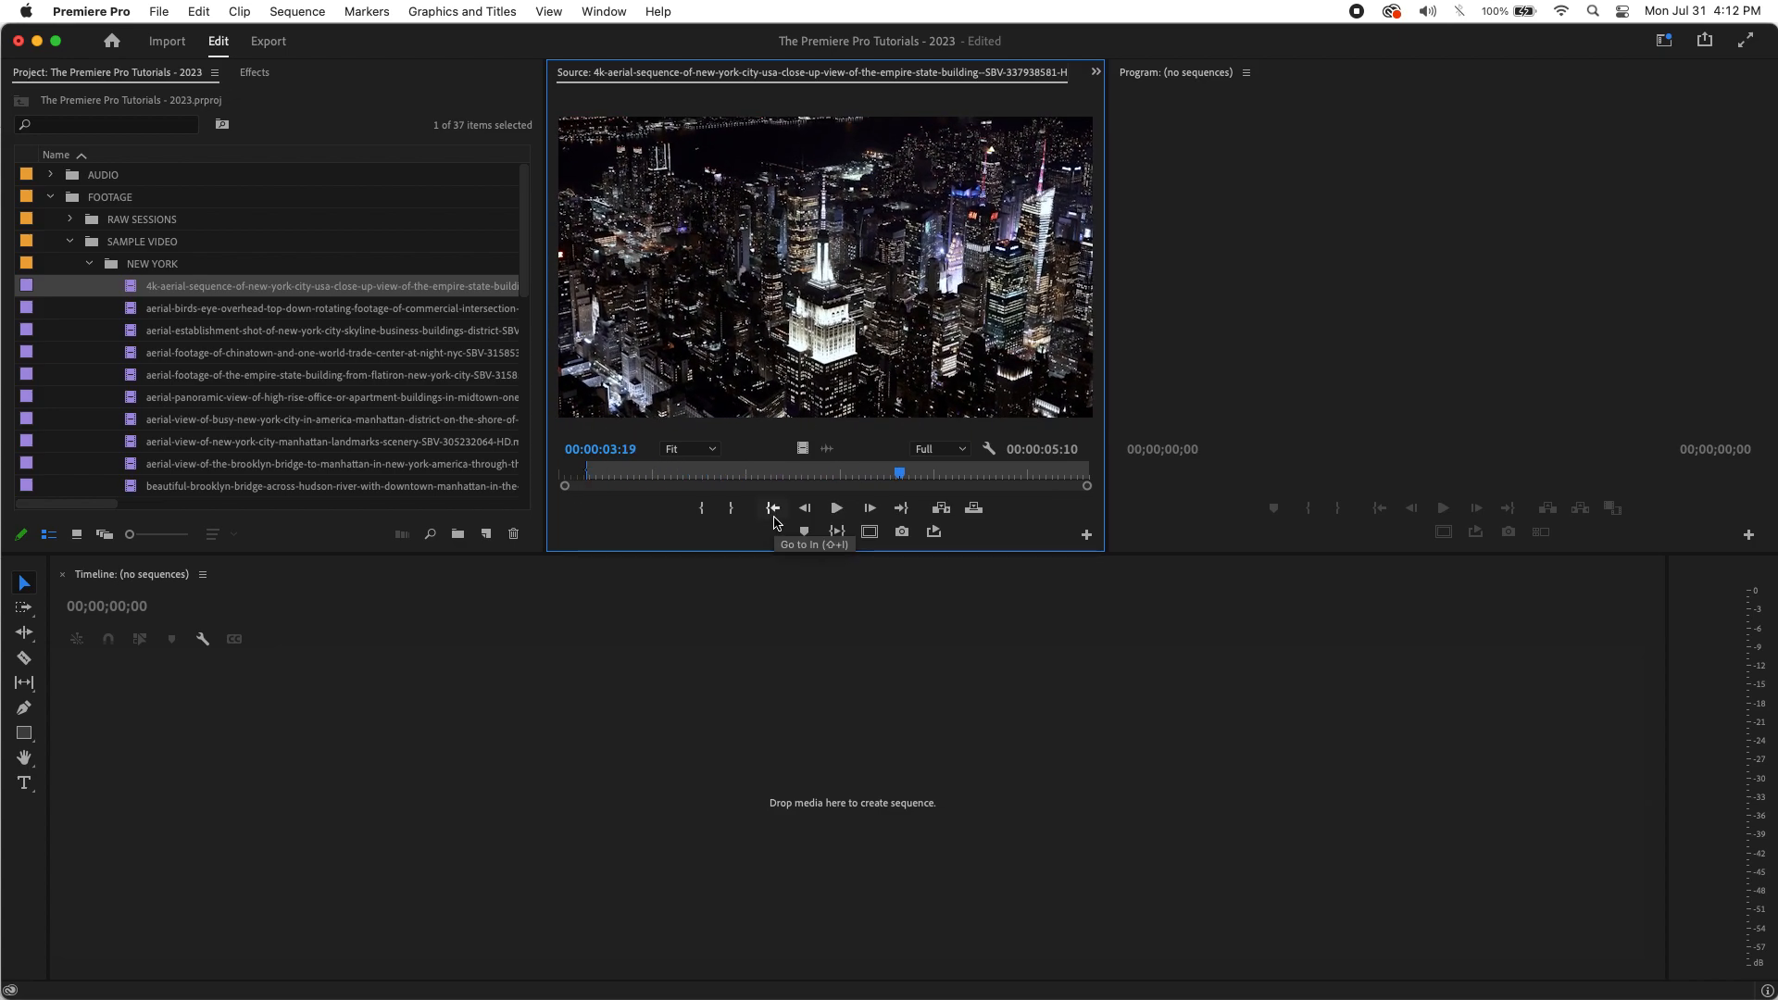
pyautogui.click(732, 511)
# Undo the in and out points marked on the source clip
pyautogui.moveTo(903, 472); pyautogui.dragTo(696, 506)
pyautogui.press('super+z')
pyautogui.press('super+z')
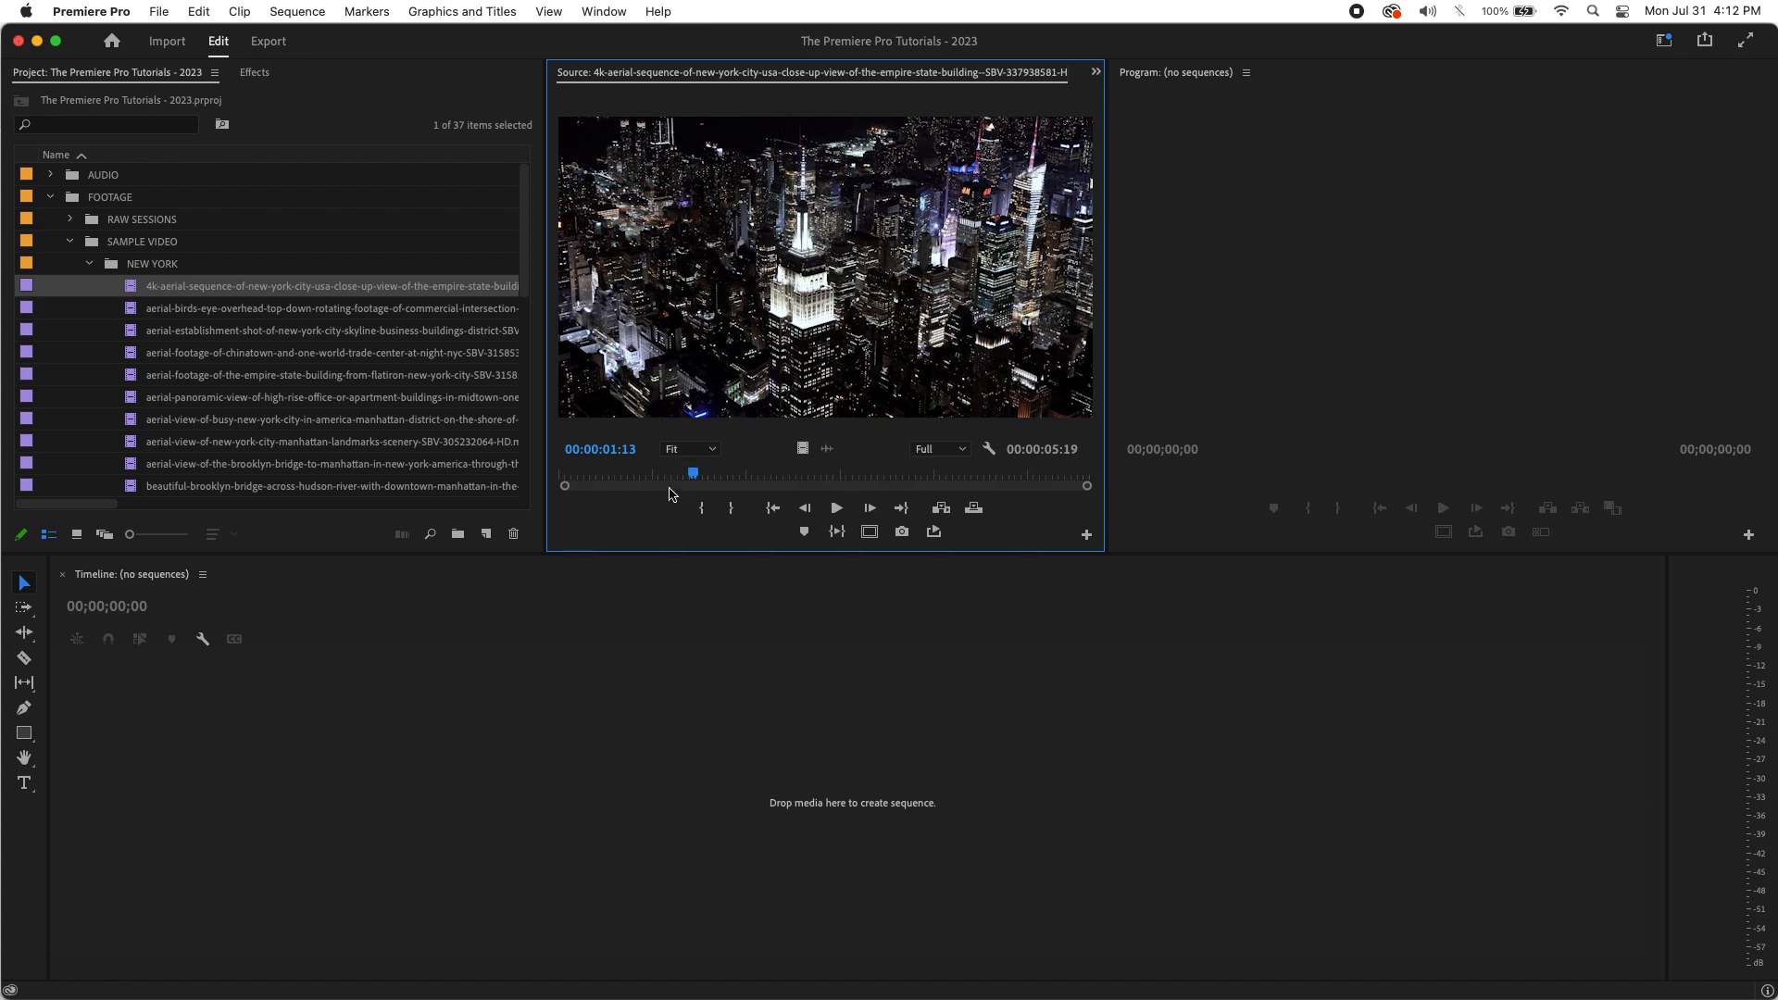
# Mark the source clip's in point at 00:00:00:25 and out point at 00:00:03:16, and play the video from in to out
pyautogui.moveTo(712, 475); pyautogui.dragTo(639, 503)
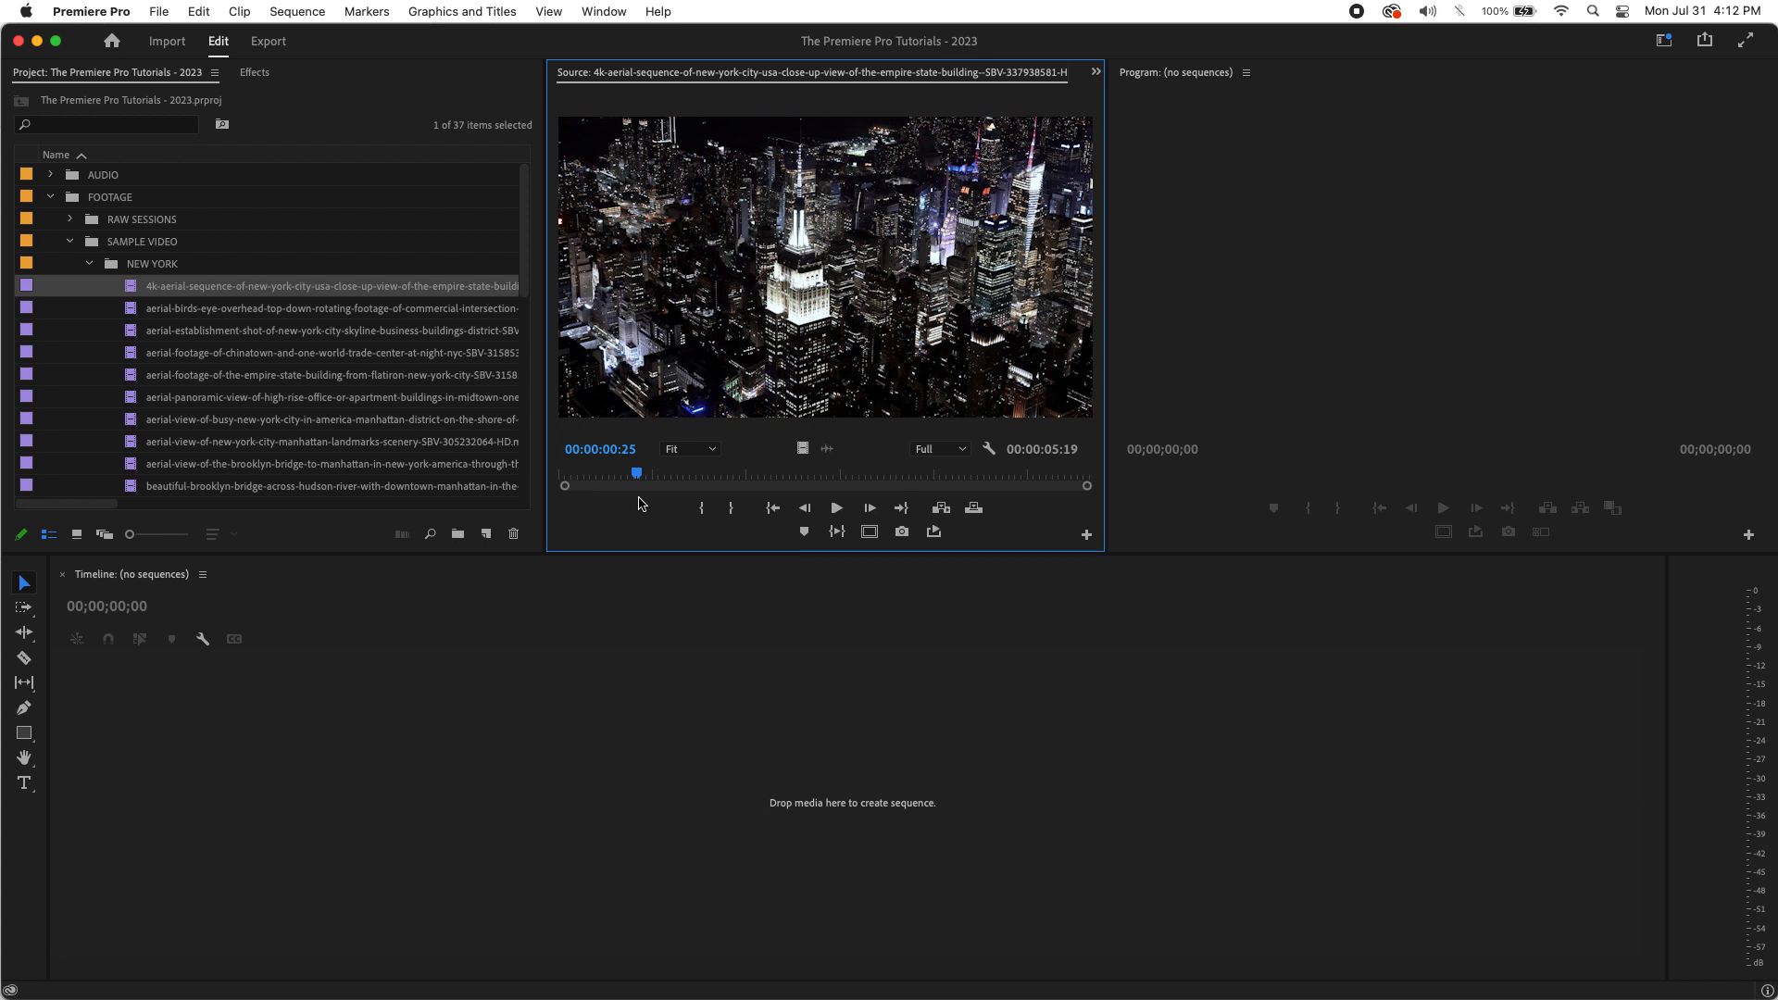
pyautogui.press('i')
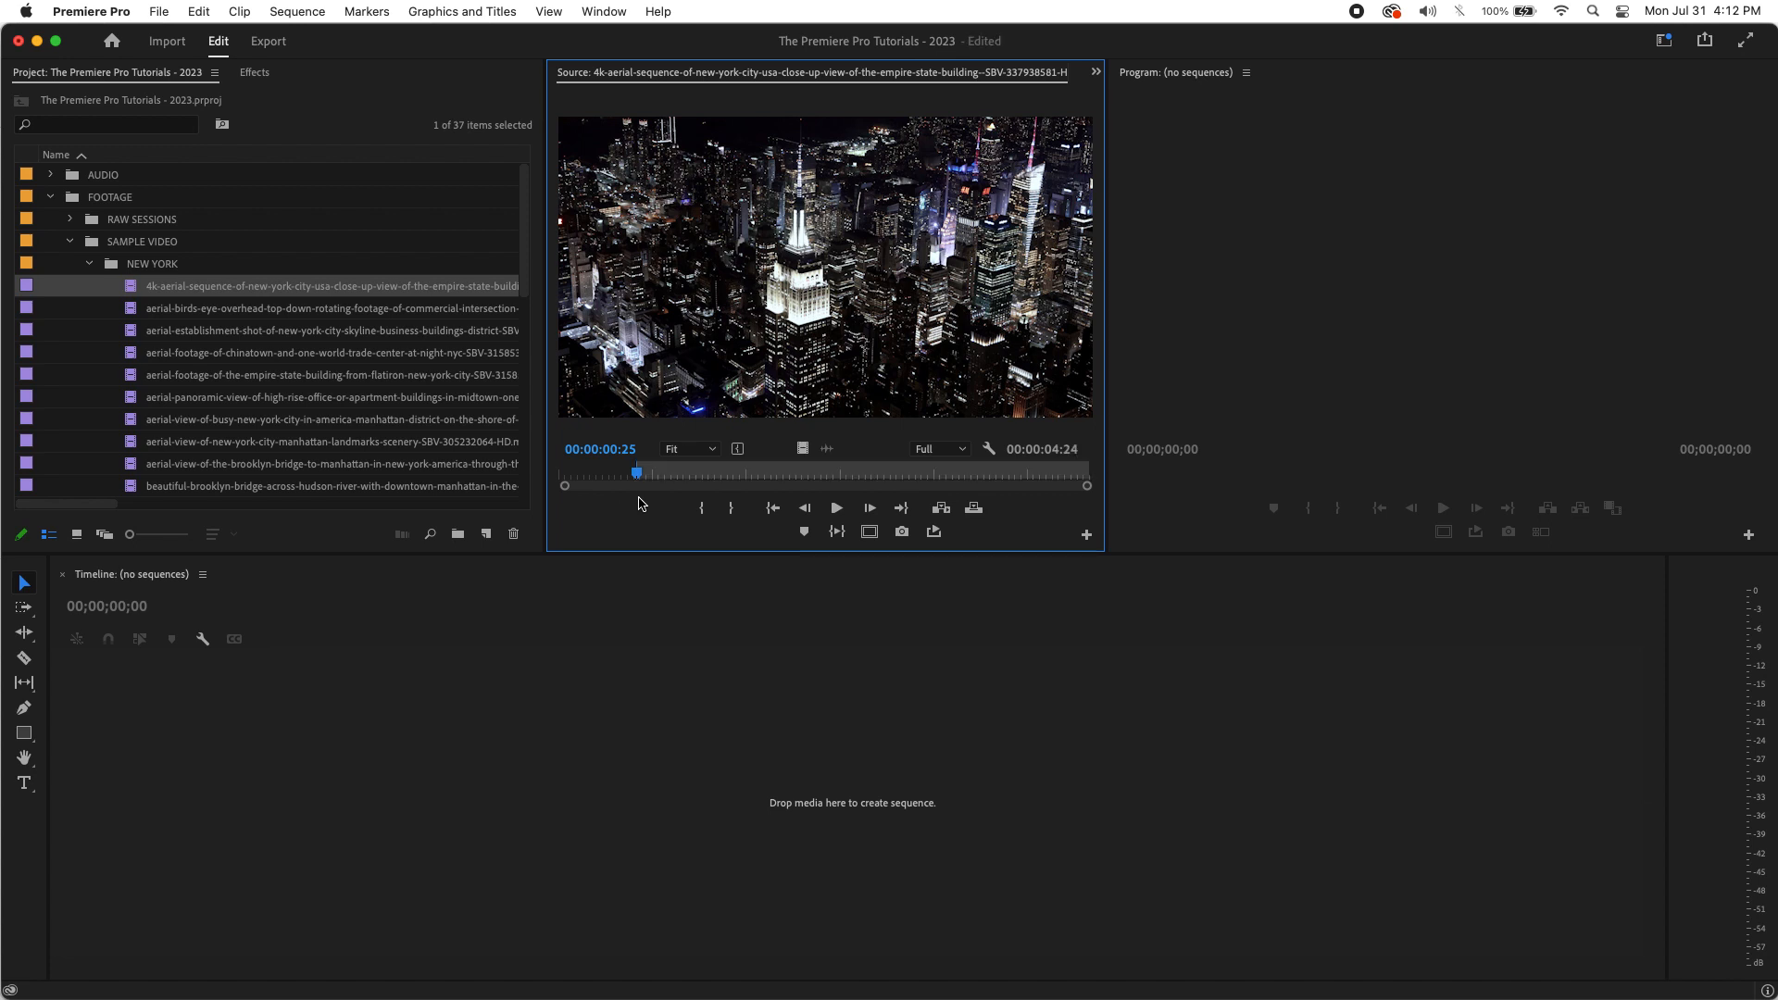
pyautogui.press('space')
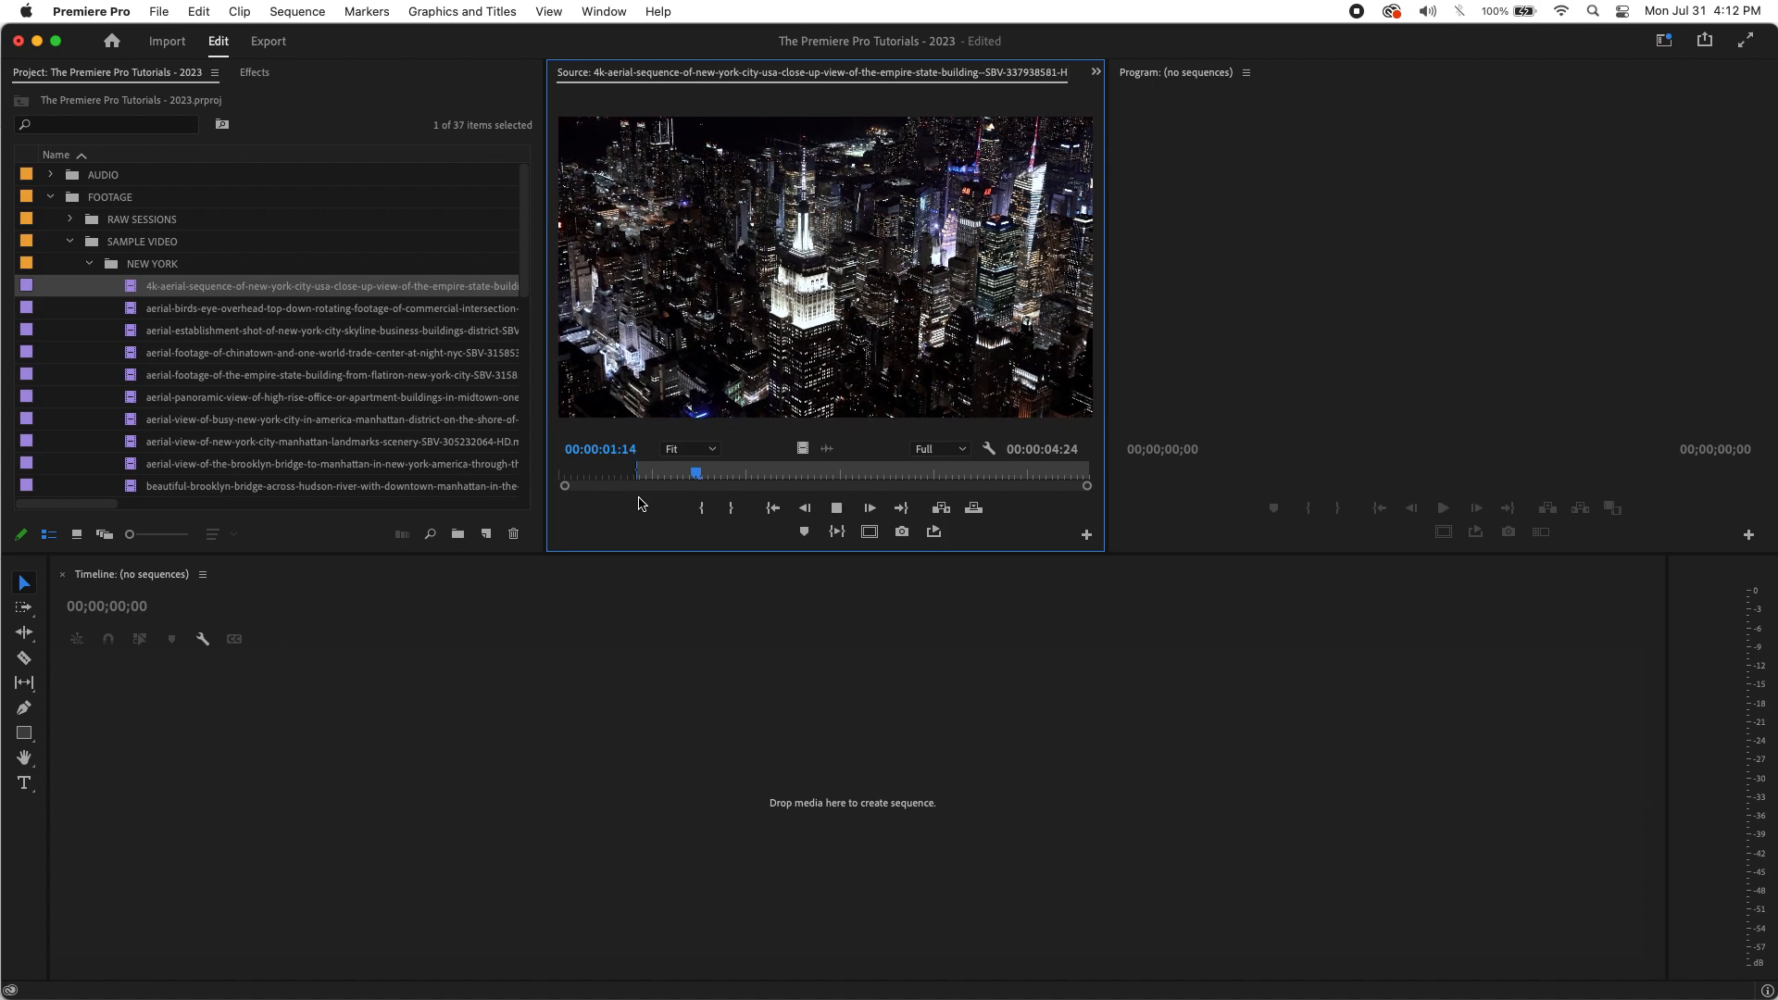
pyautogui.press('space')
pyautogui.press('o')
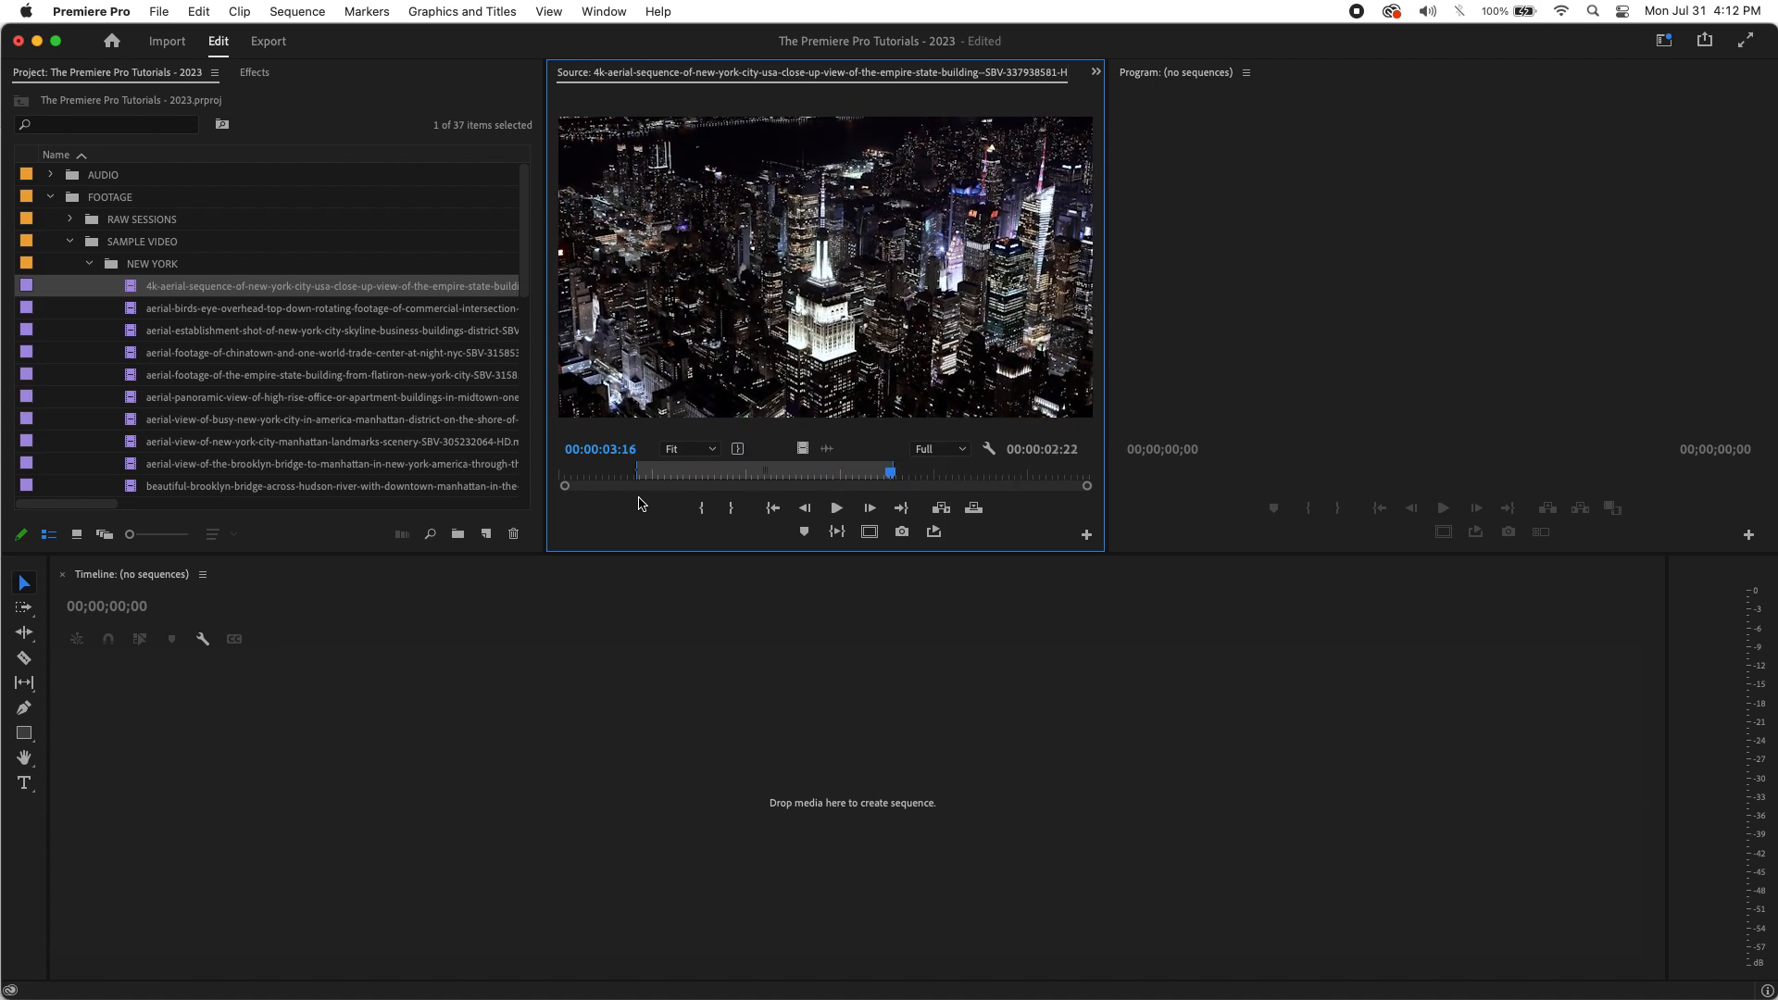
pyautogui.moveTo(888, 472); pyautogui.dragTo(834, 474)
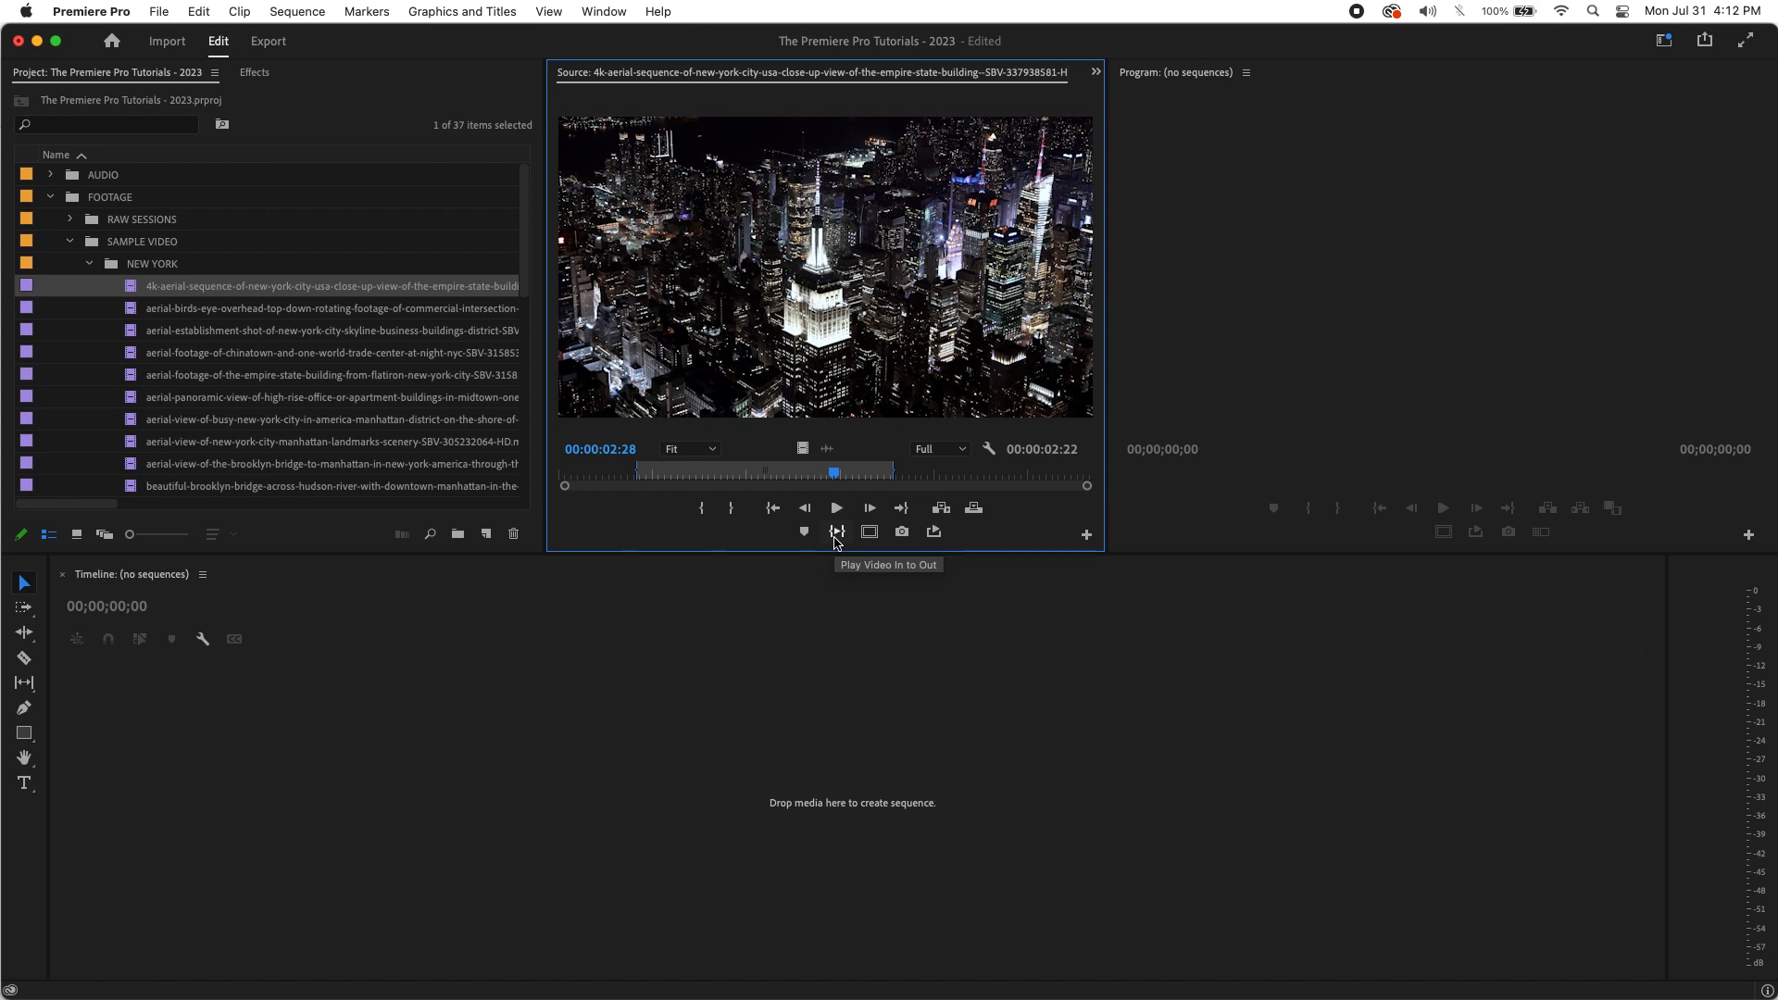
pyautogui.click(834, 537)
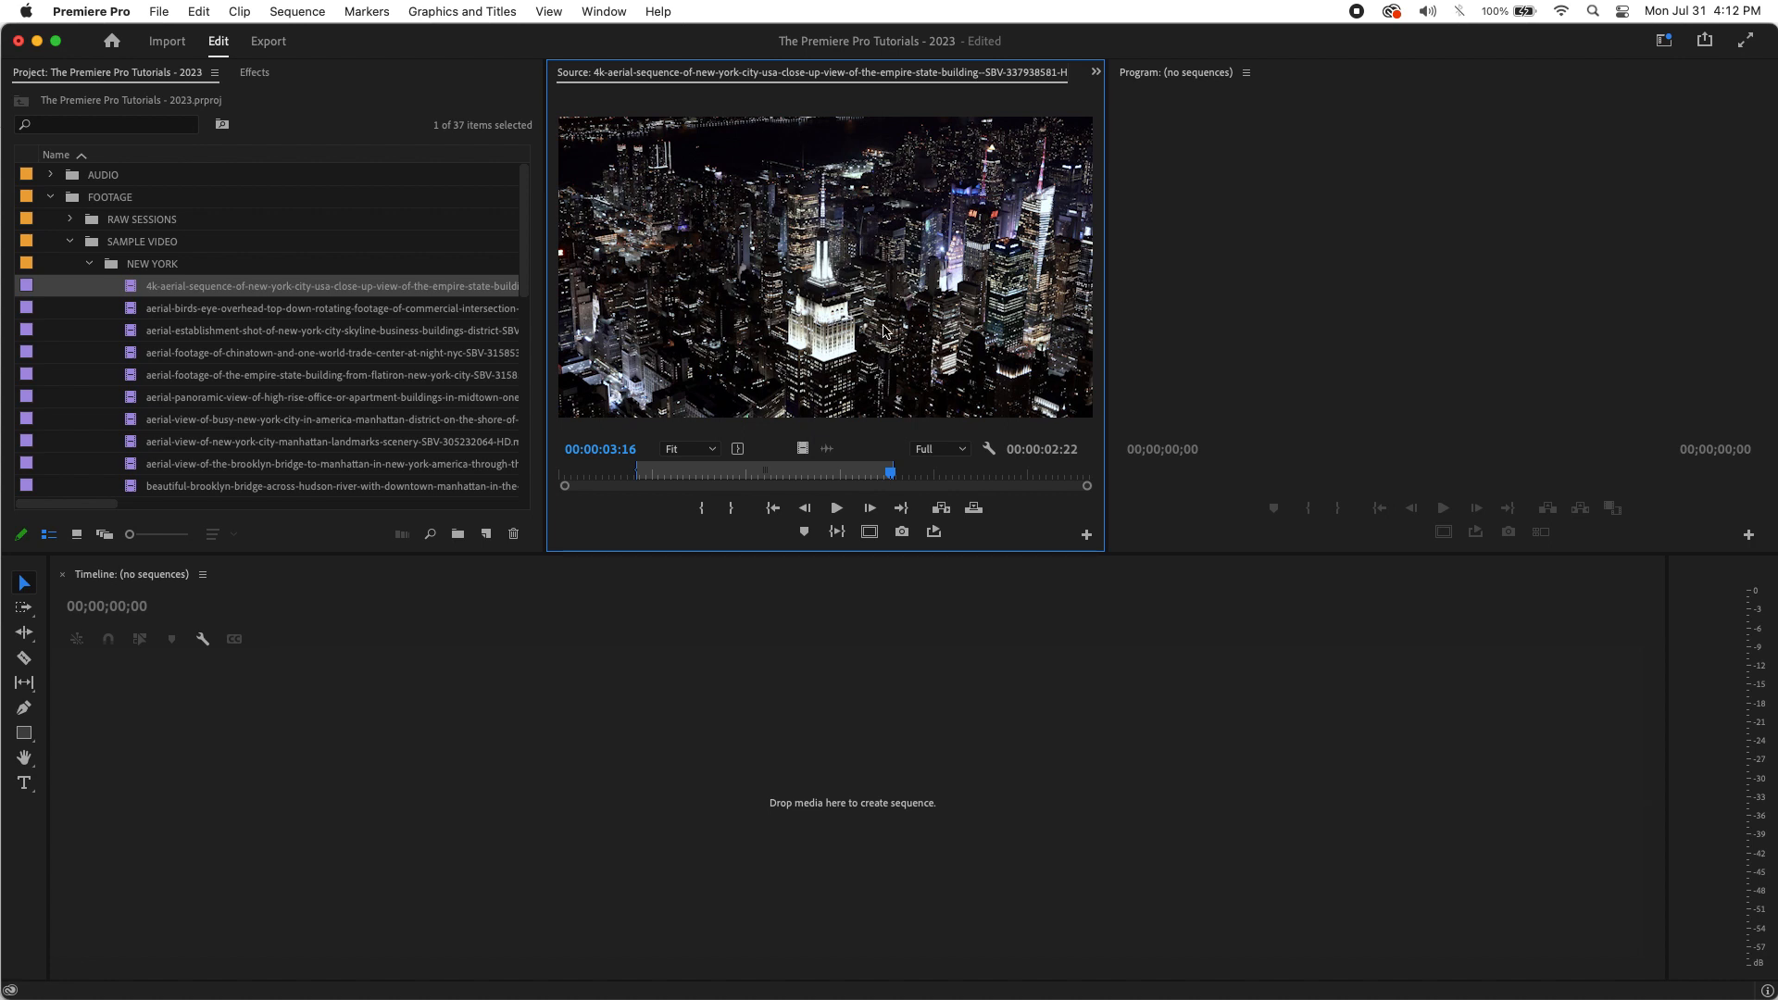
# Examine the presets available for a new sequence without creating one
pyautogui.click(150, 12)
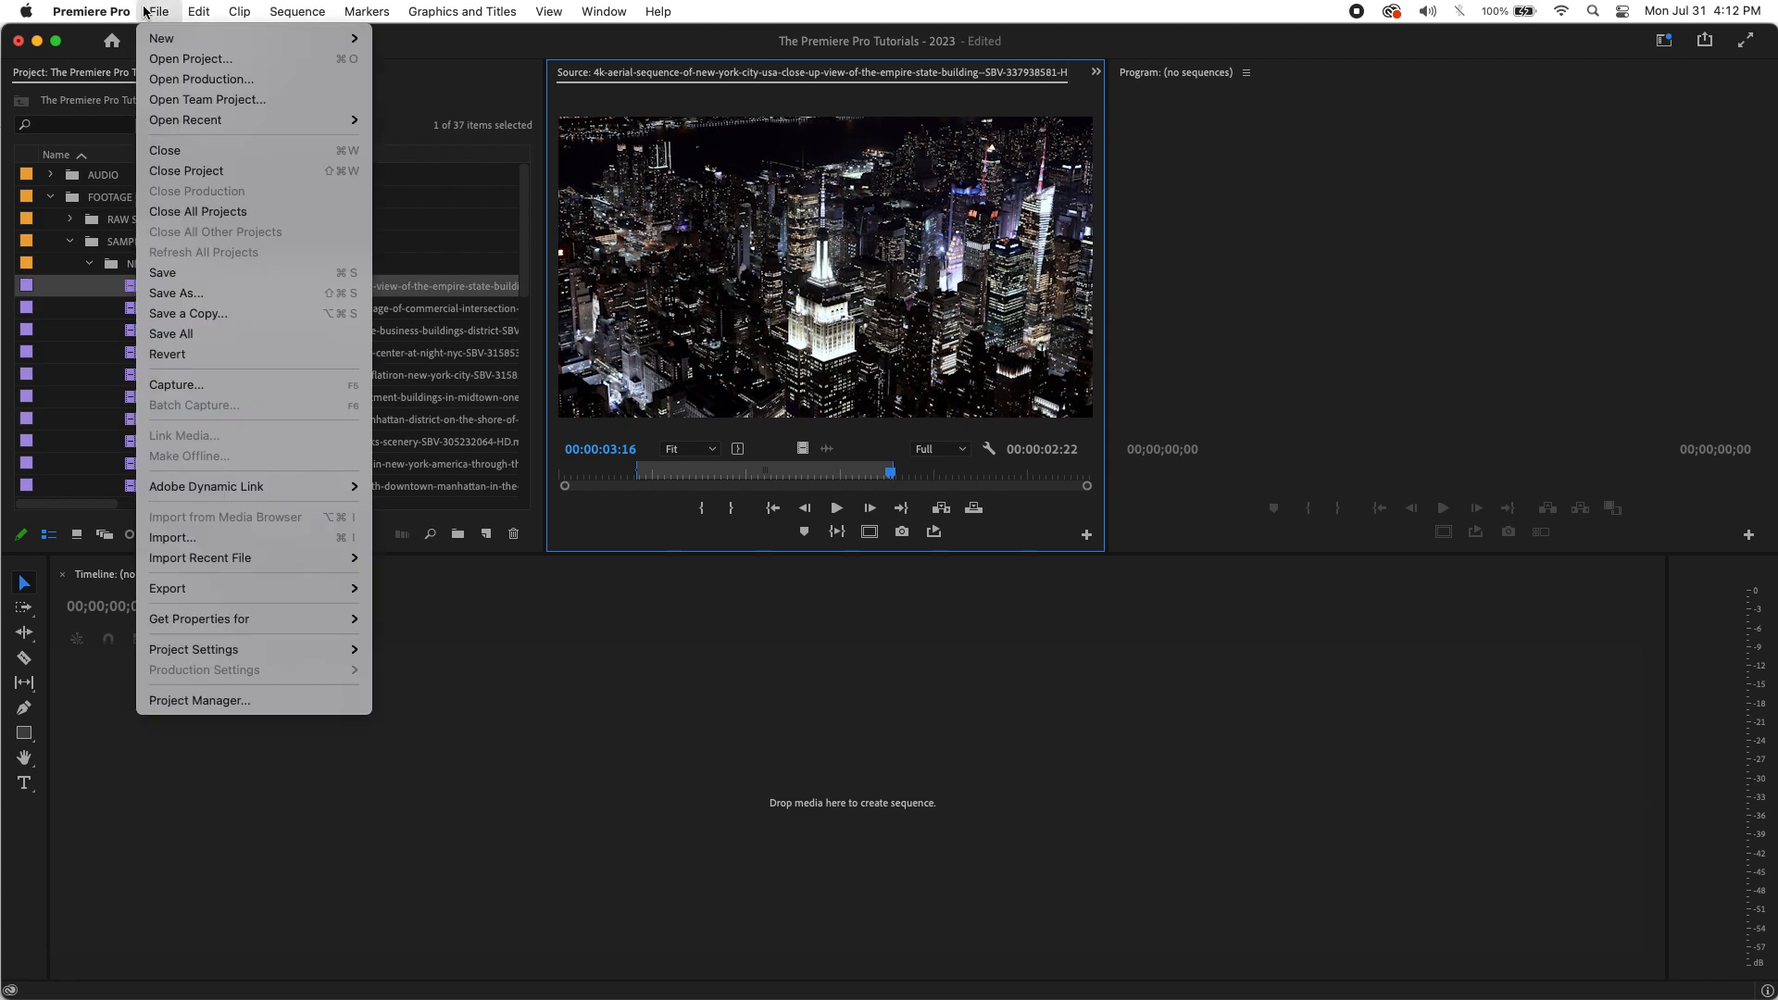
pyautogui.moveTo(212, 44)
pyautogui.click(413, 99)
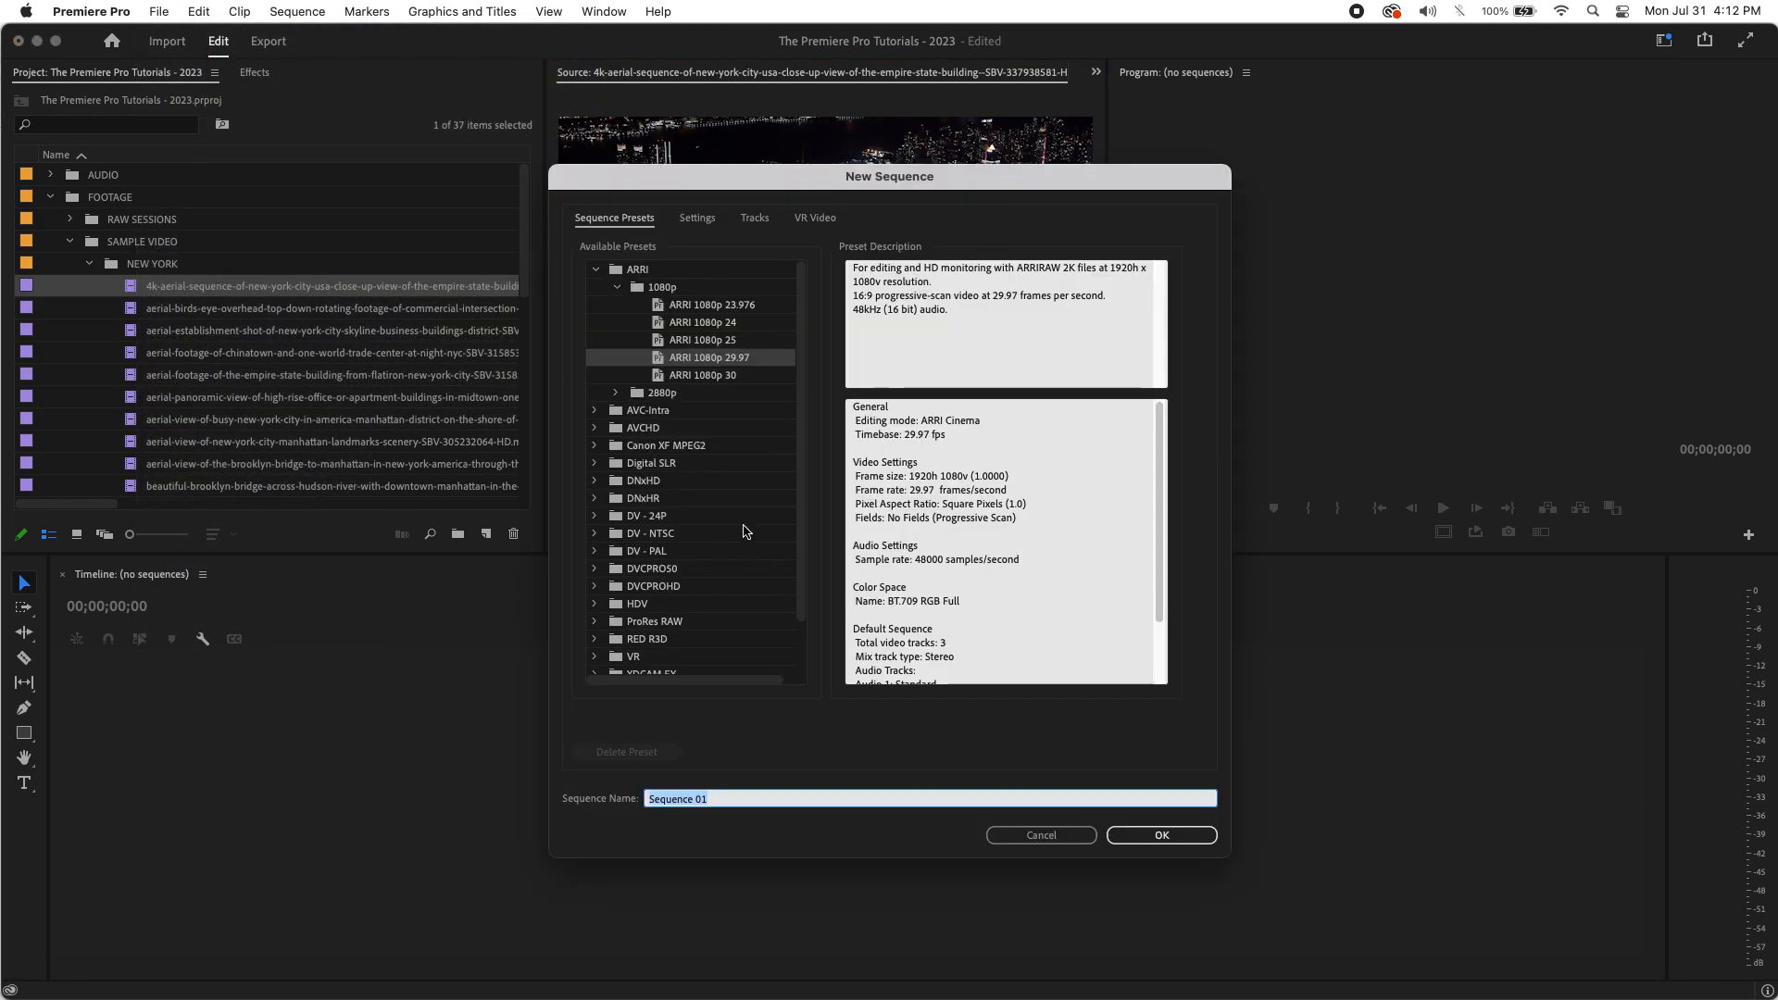
pyautogui.scroll(-2, 746, 531)
pyautogui.scroll(2, 747, 532)
pyautogui.scroll(-2, 746, 495)
pyautogui.scroll(2, 748, 396)
pyautogui.click(1029, 837)
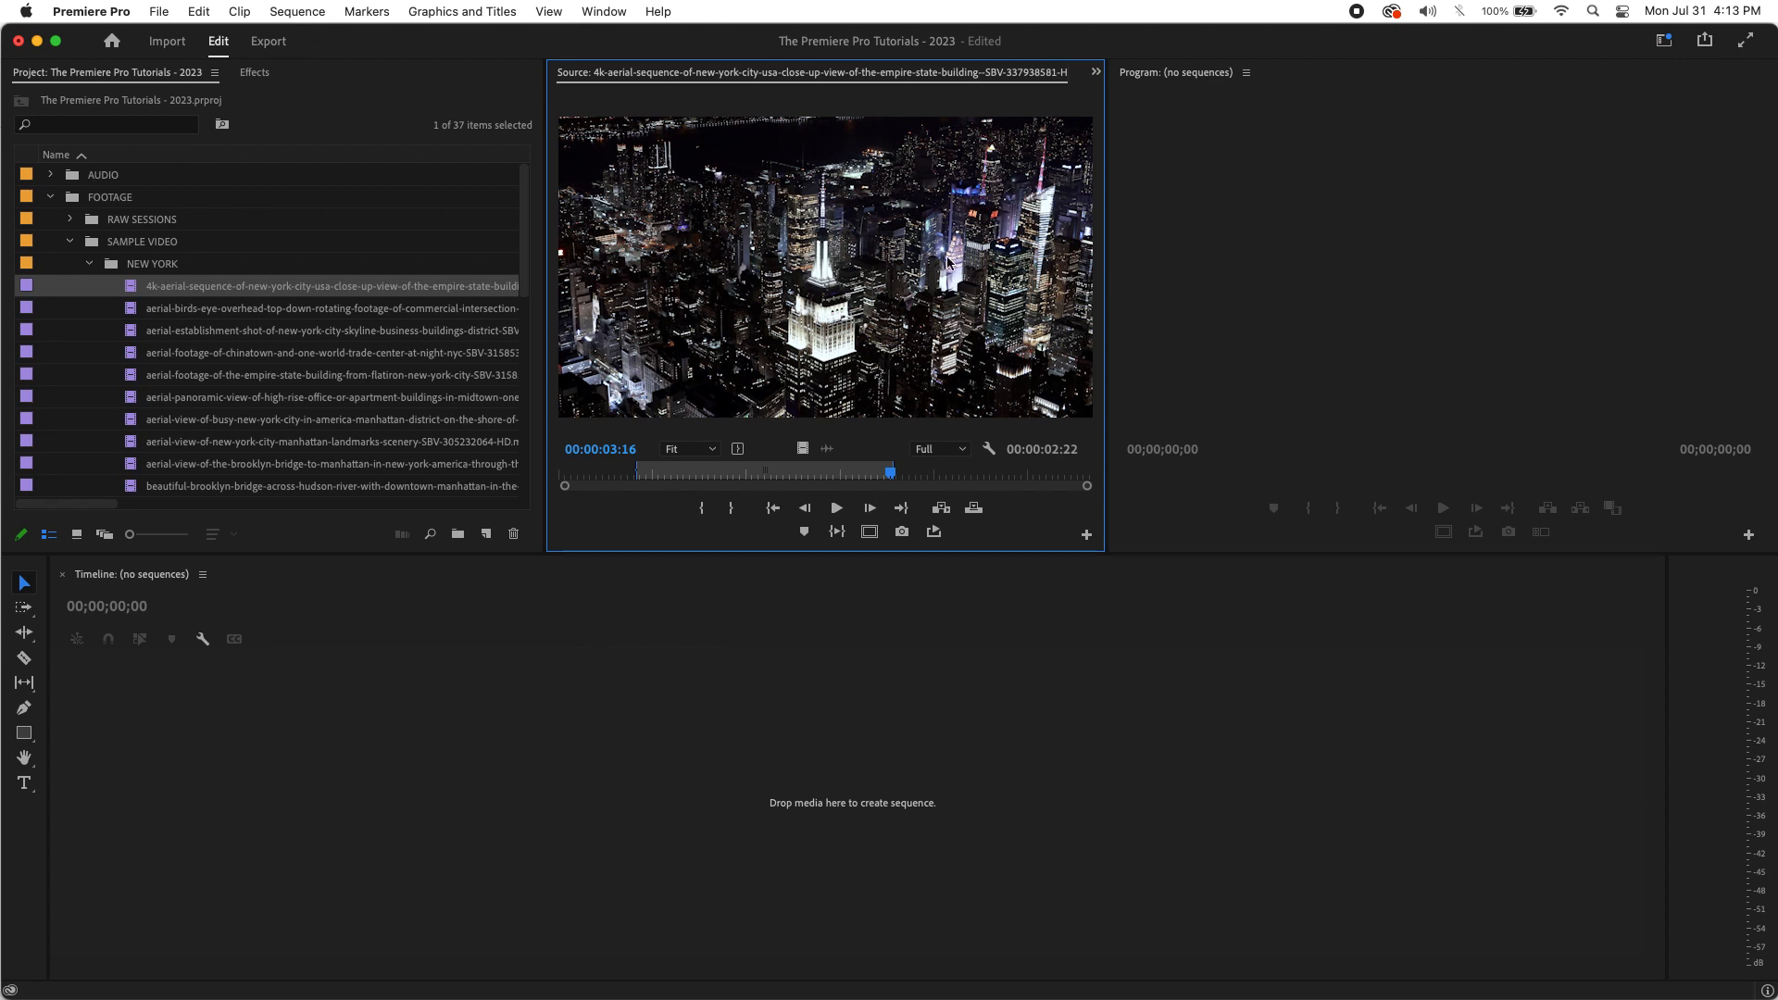
# Create a sequence from the marked Empire State Building clip in the empty timeline, scrub through it and return the playhead to the start
pyautogui.moveTo(783, 235); pyautogui.dragTo(787, 722)
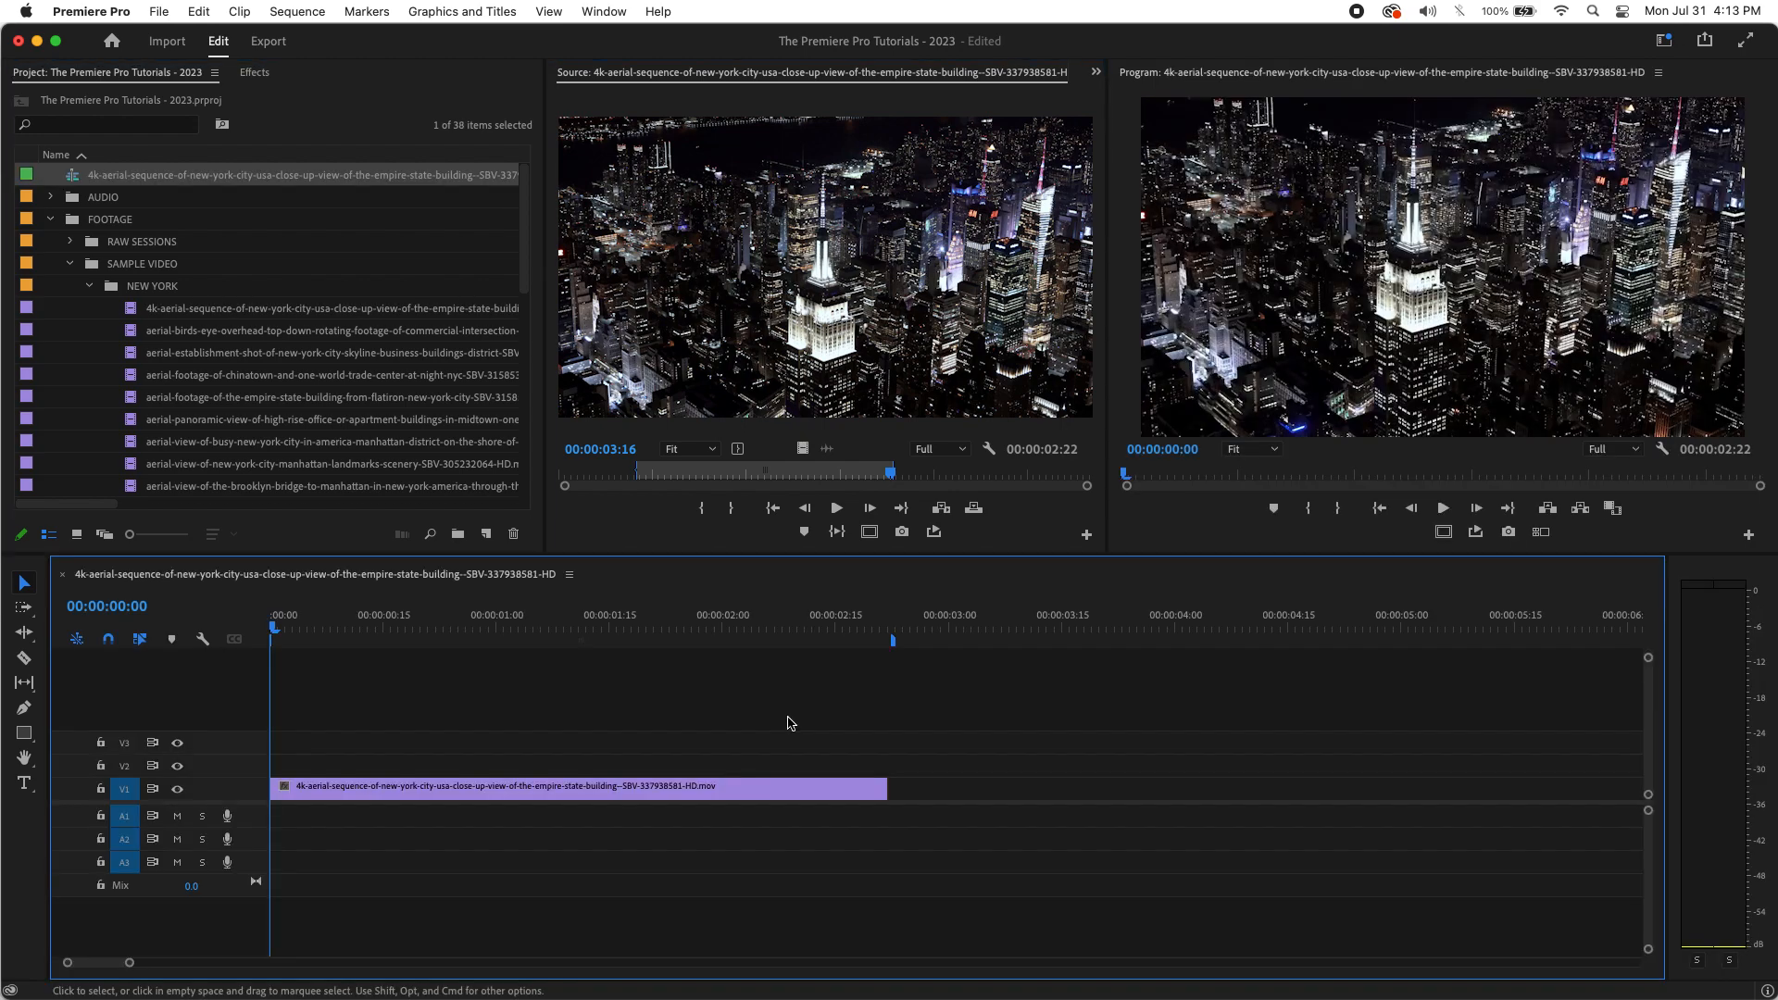
pyautogui.moveTo(530, 622); pyautogui.dragTo(491, 639)
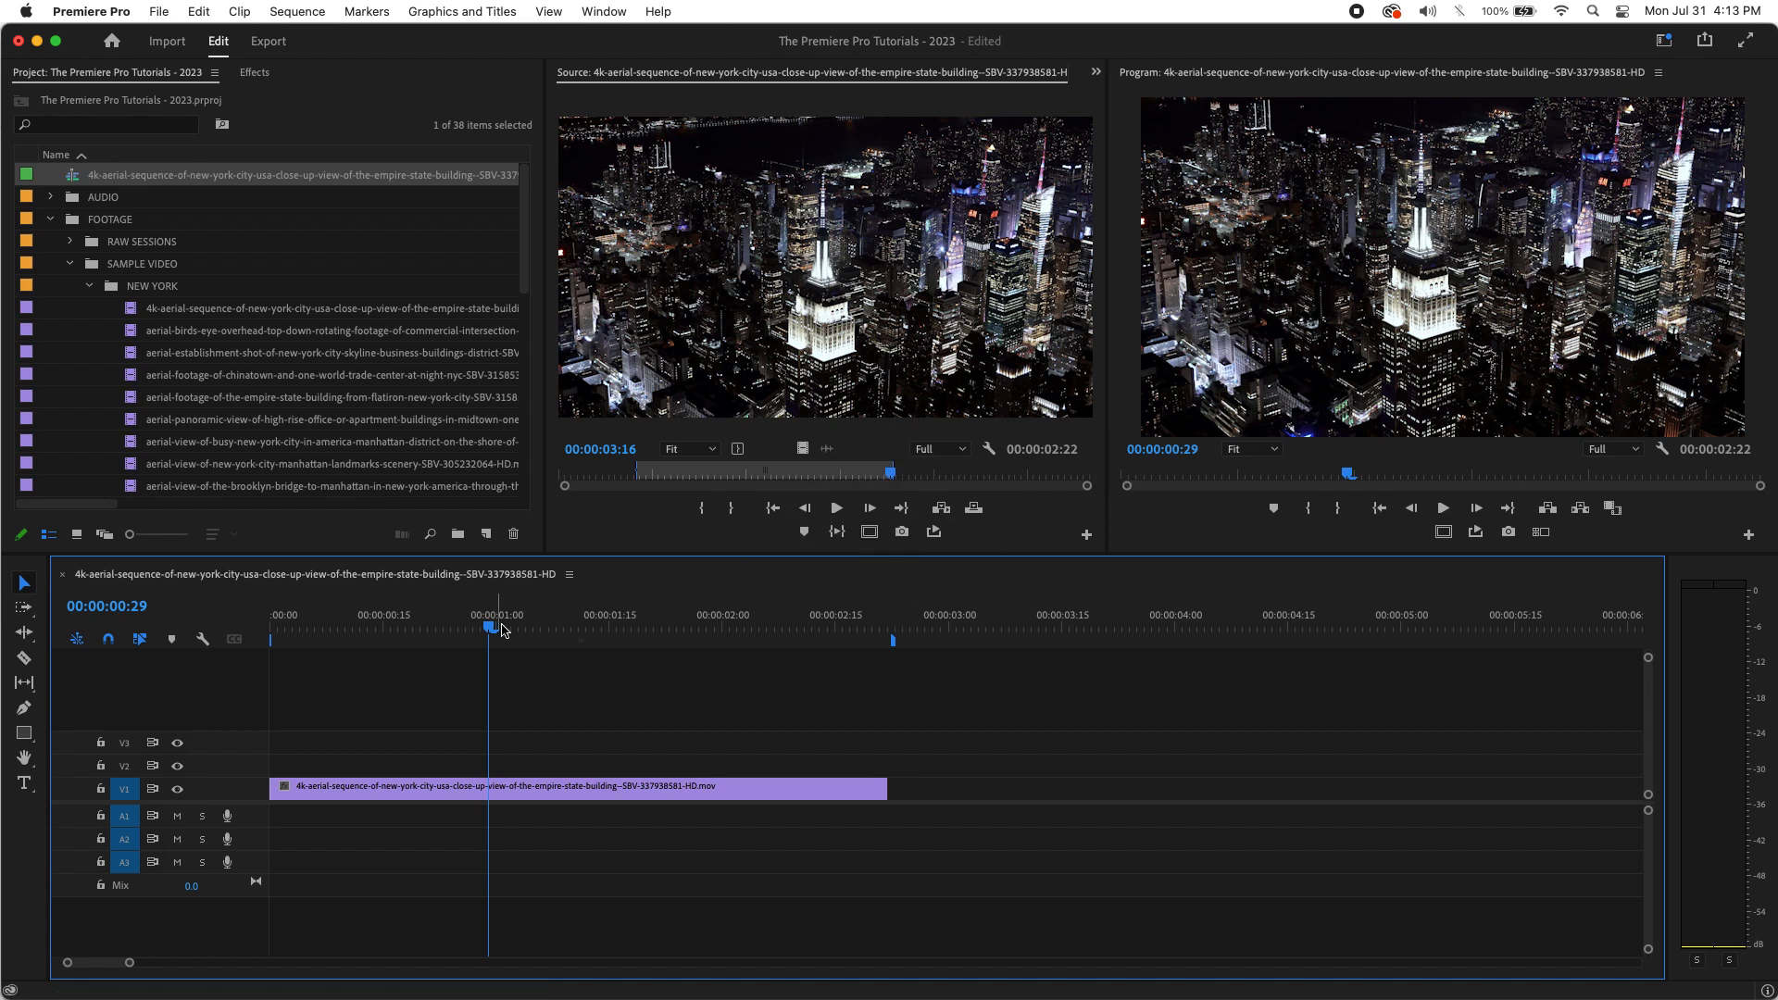
pyautogui.moveTo(576, 628); pyautogui.dragTo(271, 648)
pyautogui.click(658, 539)
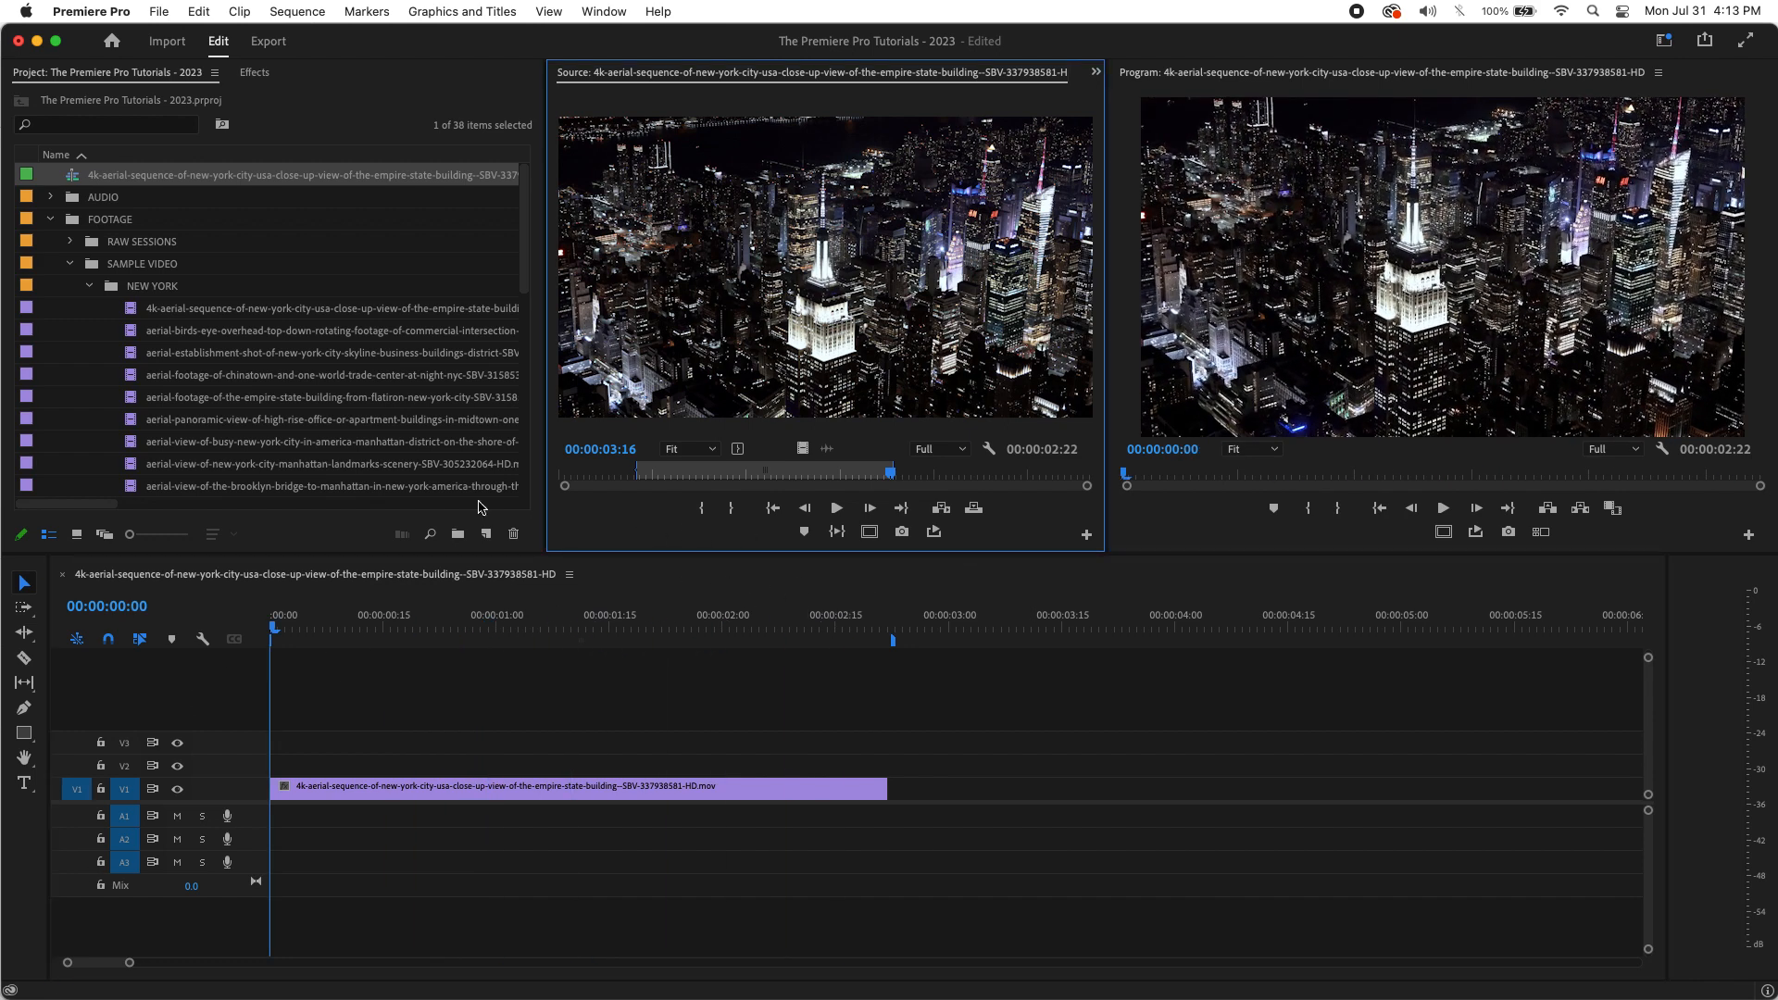
# Load the aerial birds-eye overhead clip into the Source monitor and clear its existing in and out points
pyautogui.doubleClick(132, 335)
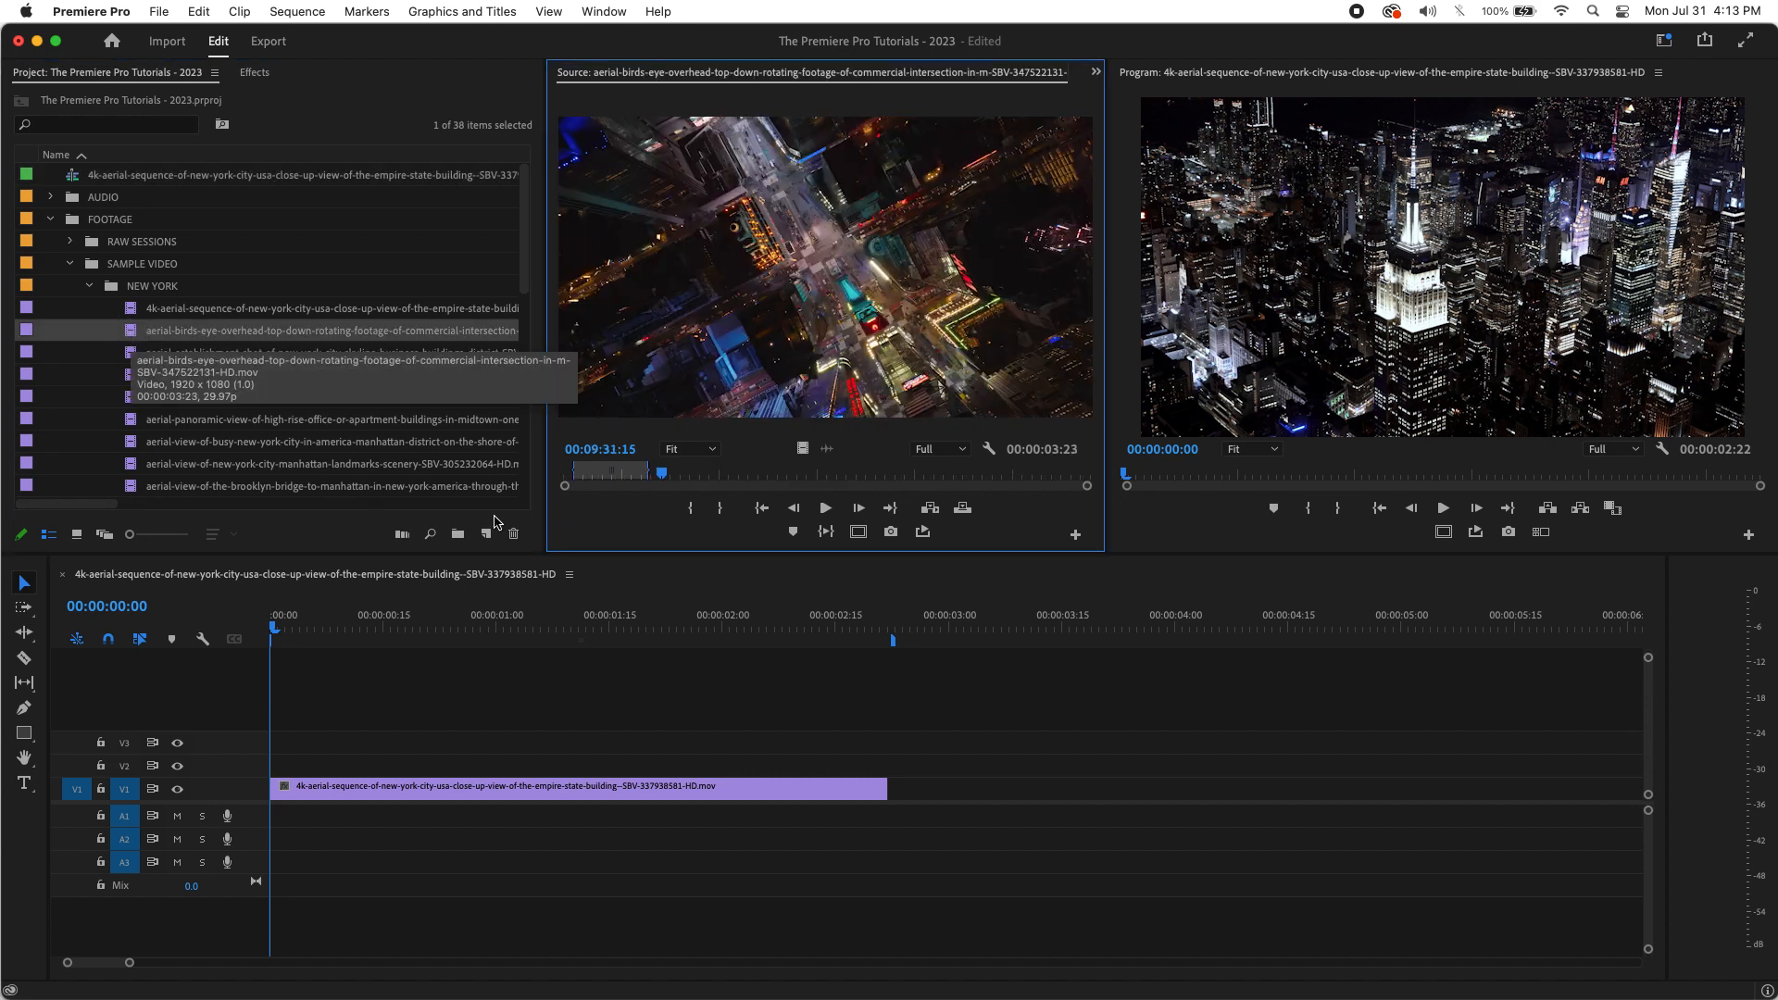
pyautogui.click(670, 477)
pyautogui.moveTo(669, 479); pyautogui.dragTo(631, 528)
pyautogui.rightClick(594, 465)
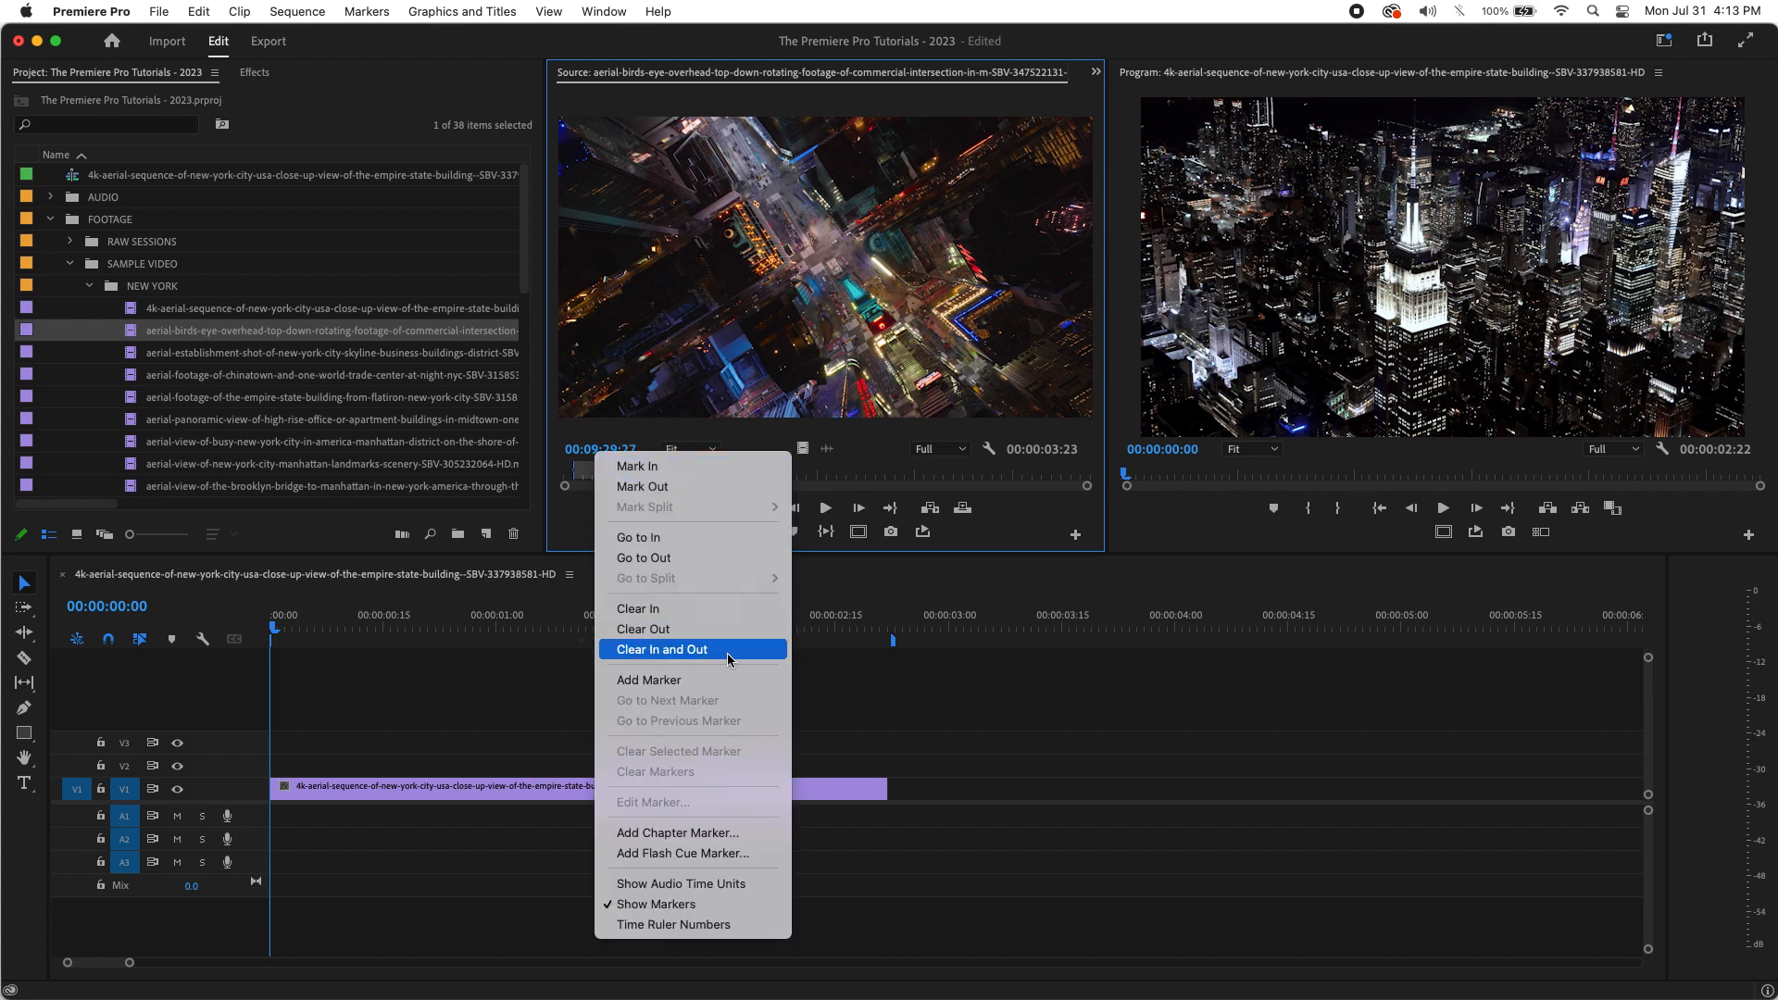
pyautogui.click(729, 657)
# Mark the birds-eye clip's in point at 00:09:28:18 and out point at 00:09:33:03
pyautogui.moveTo(627, 467); pyautogui.dragTo(597, 534)
pyautogui.press('space')
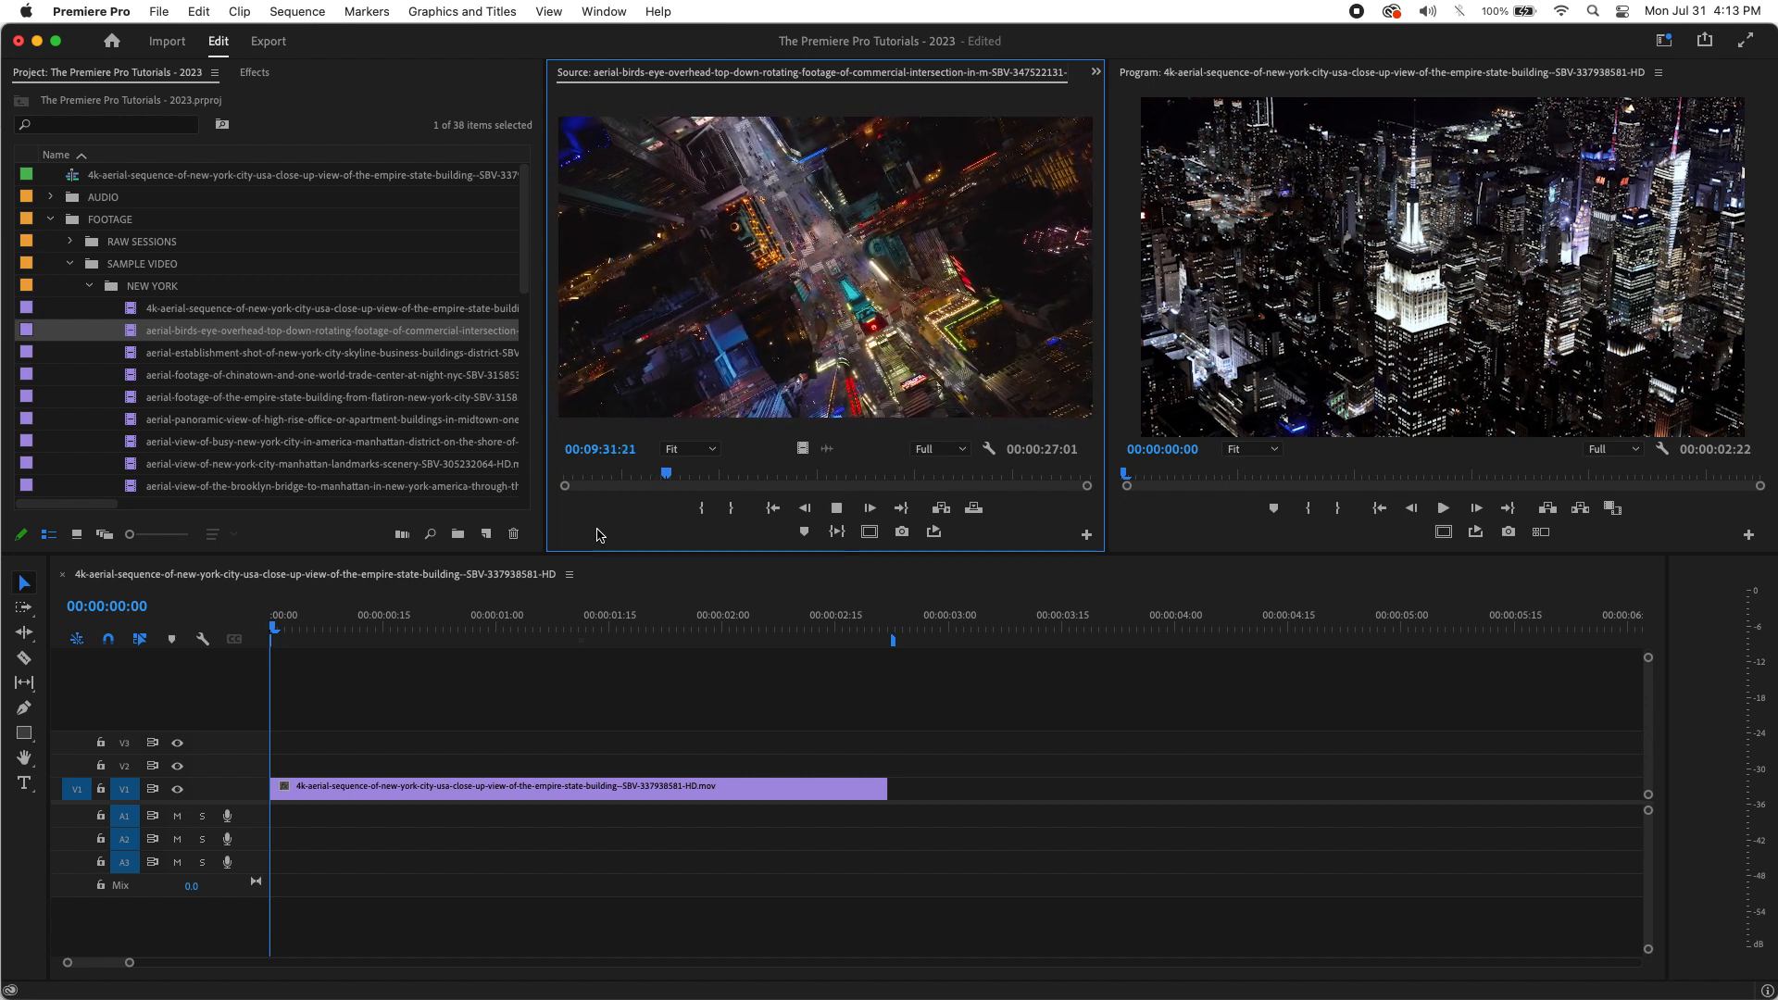
pyautogui.click(702, 474)
pyautogui.moveTo(702, 474); pyautogui.dragTo(604, 500)
pyautogui.press('i')
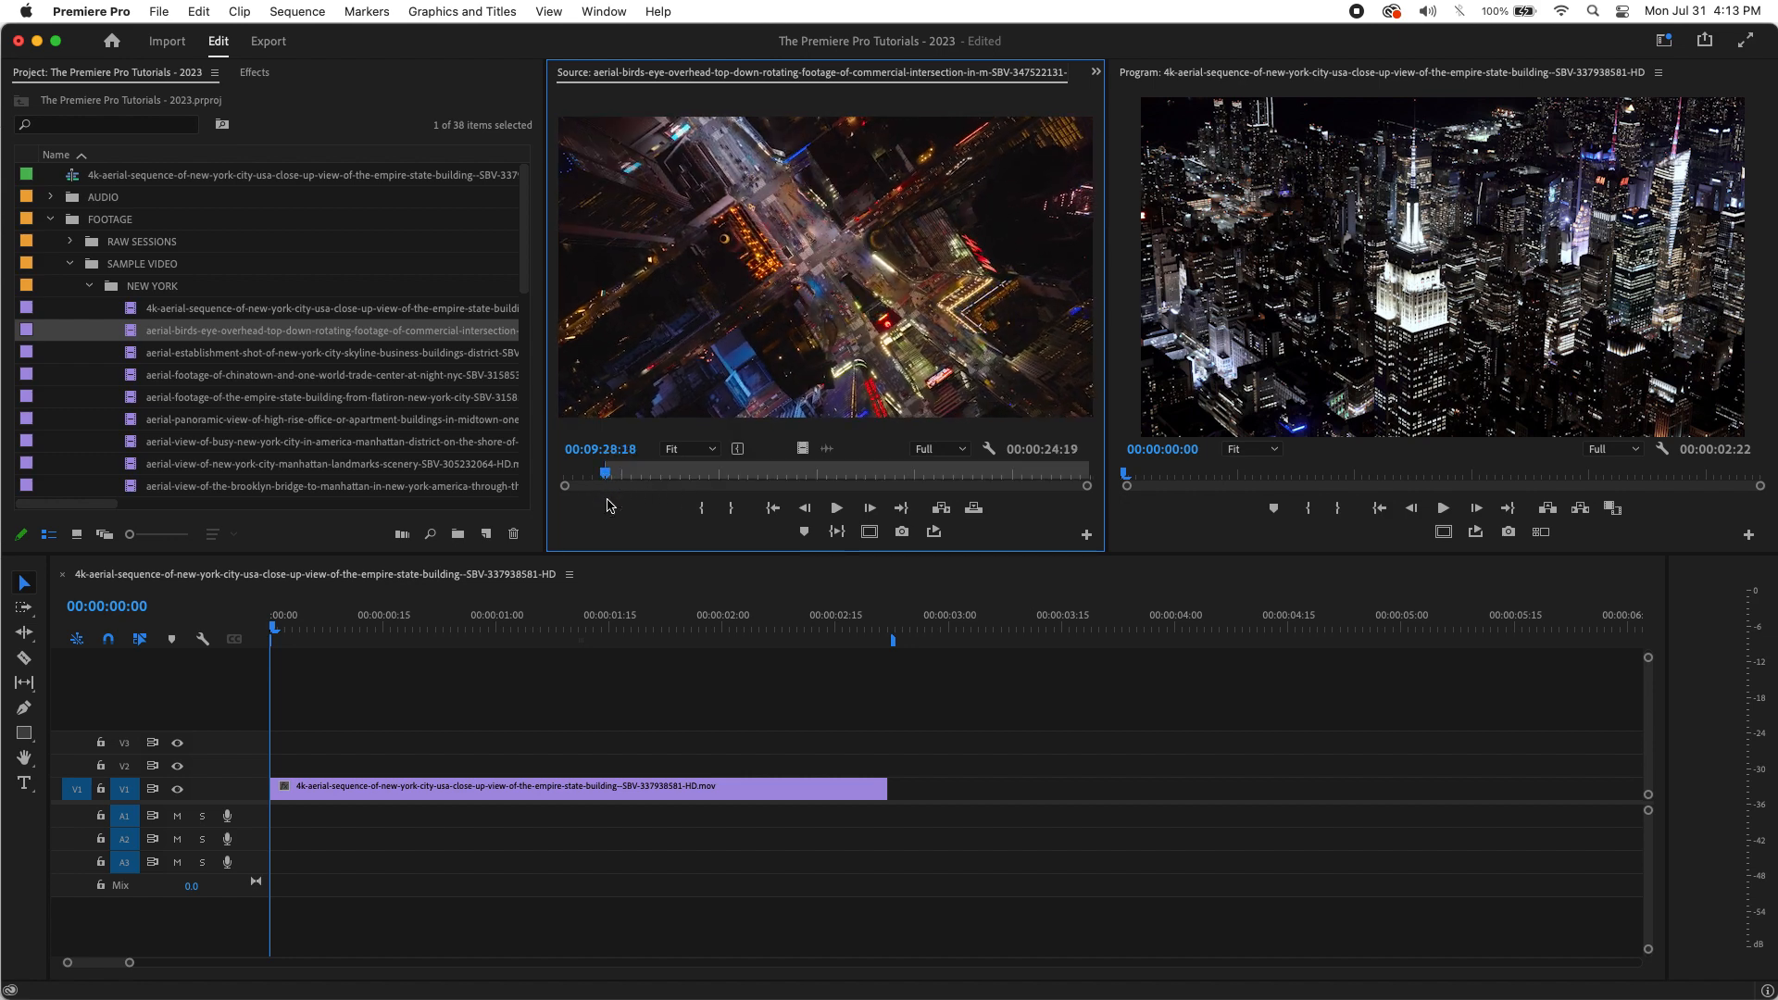
pyautogui.press('space')
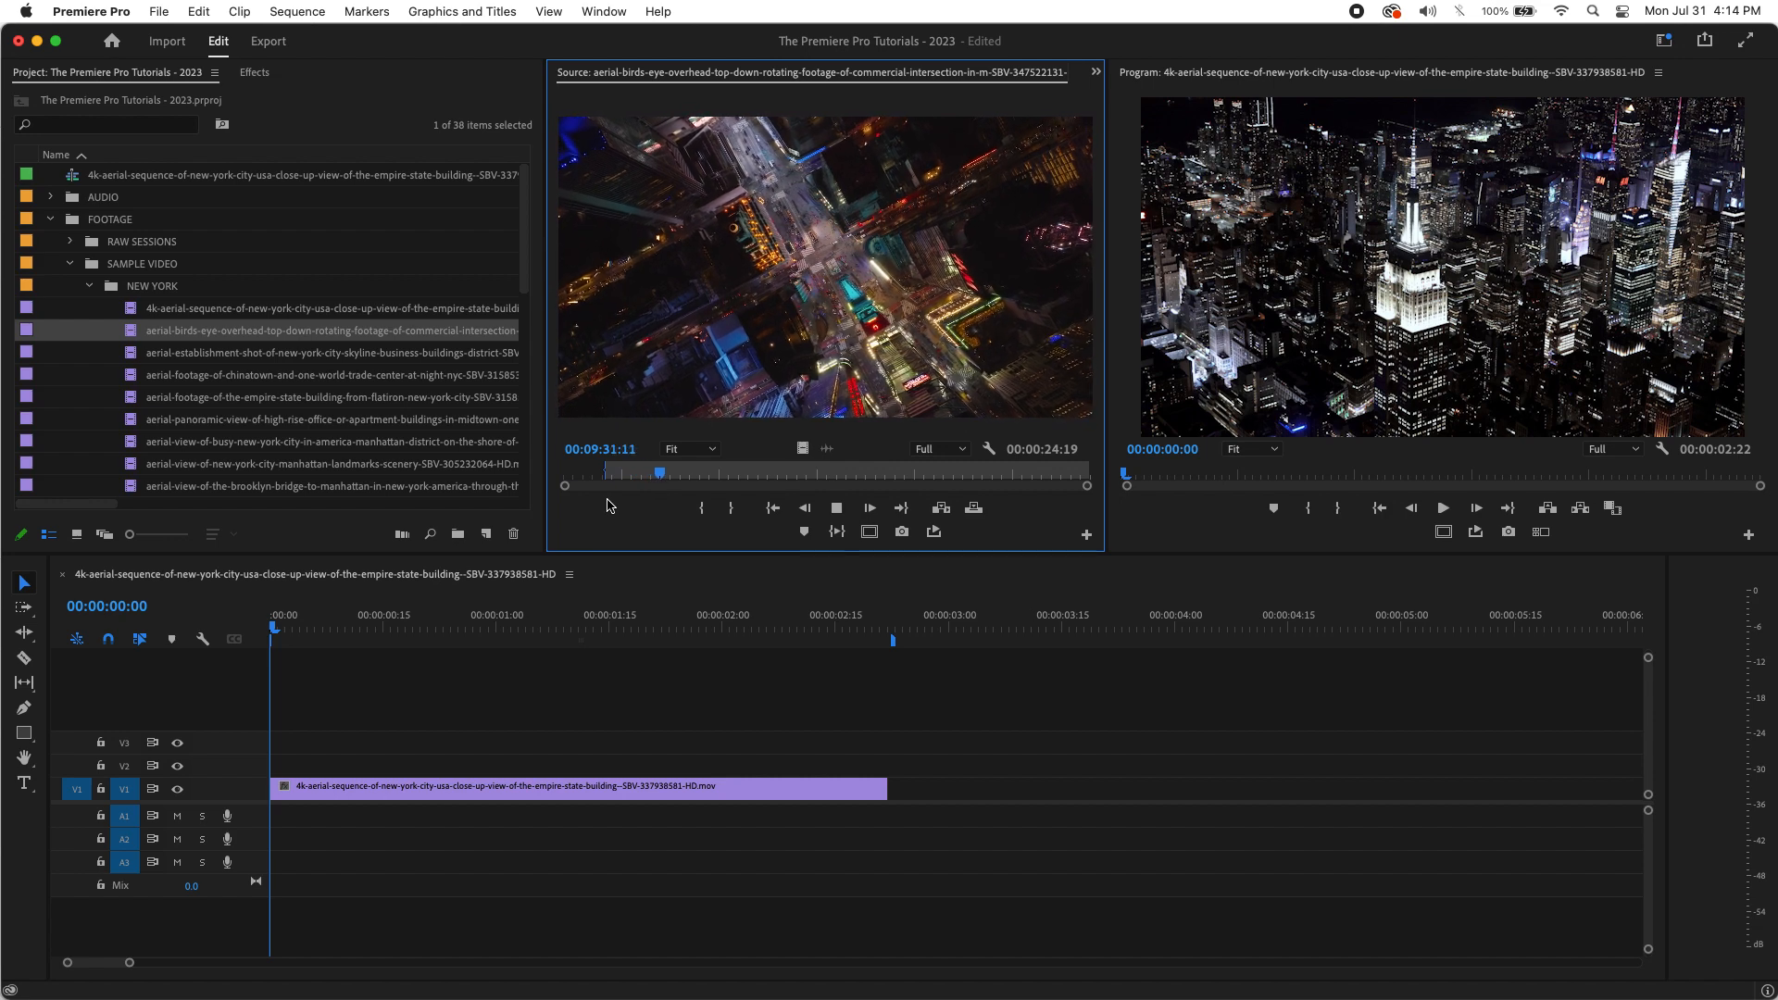
pyautogui.press('space')
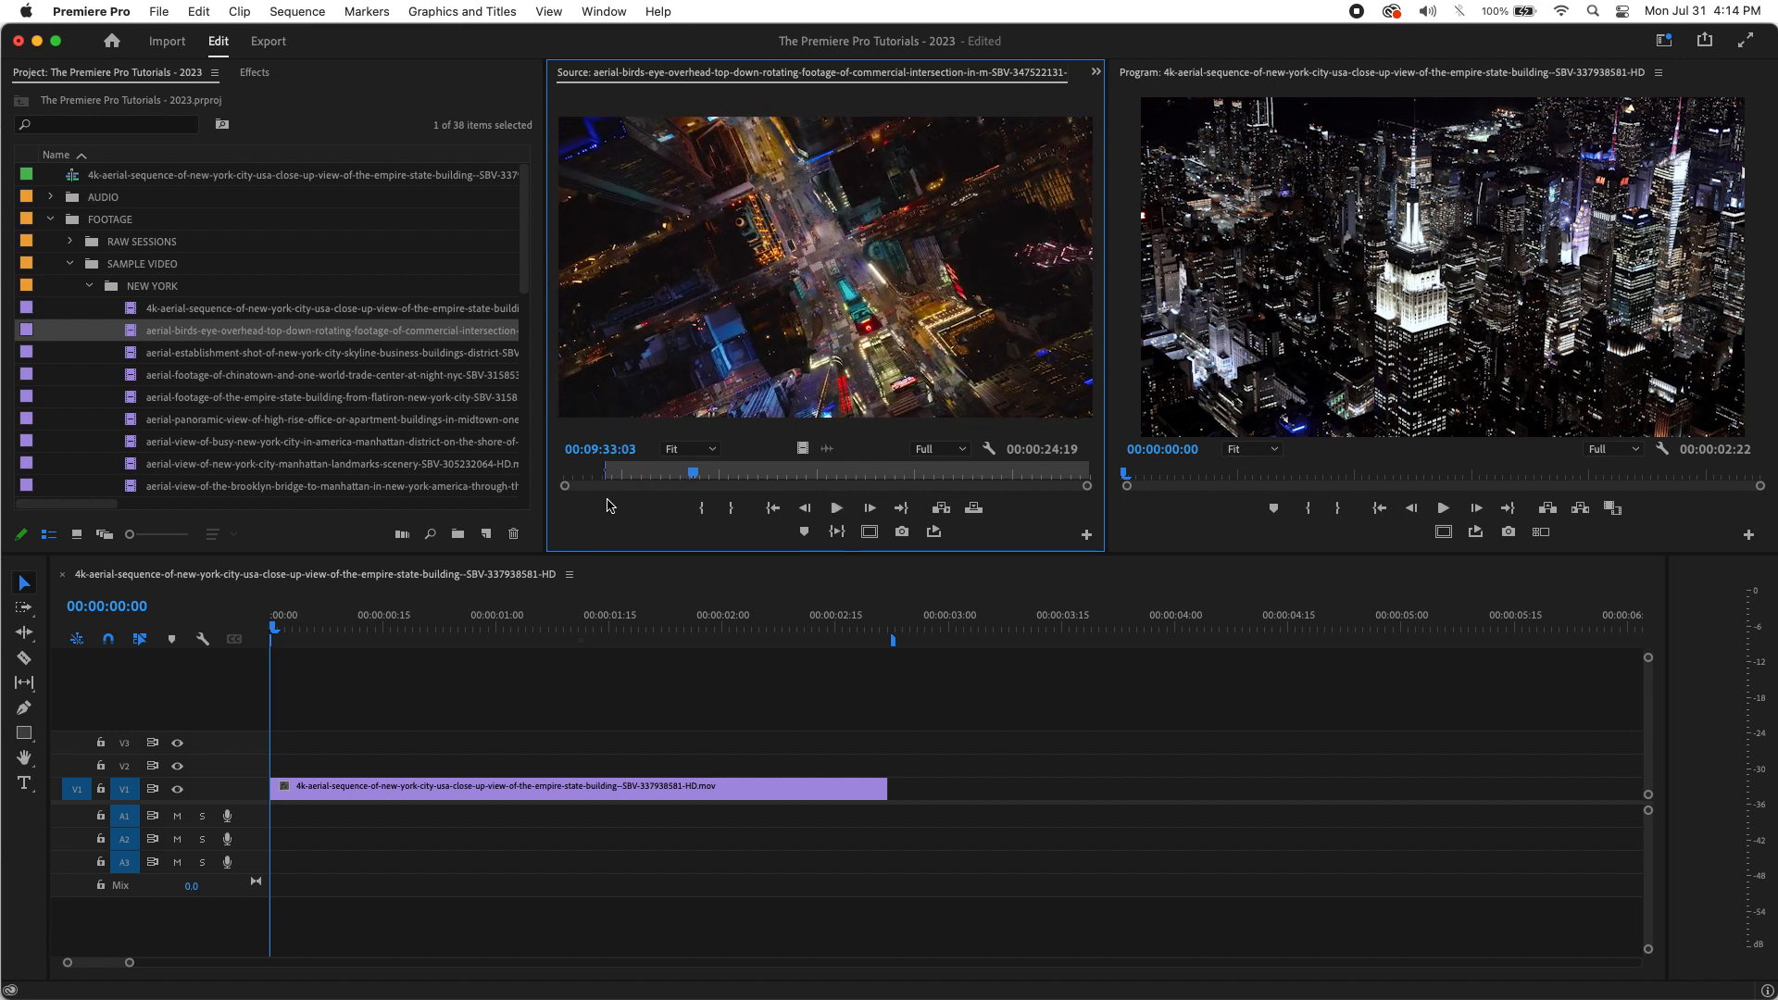
pyautogui.press('o')
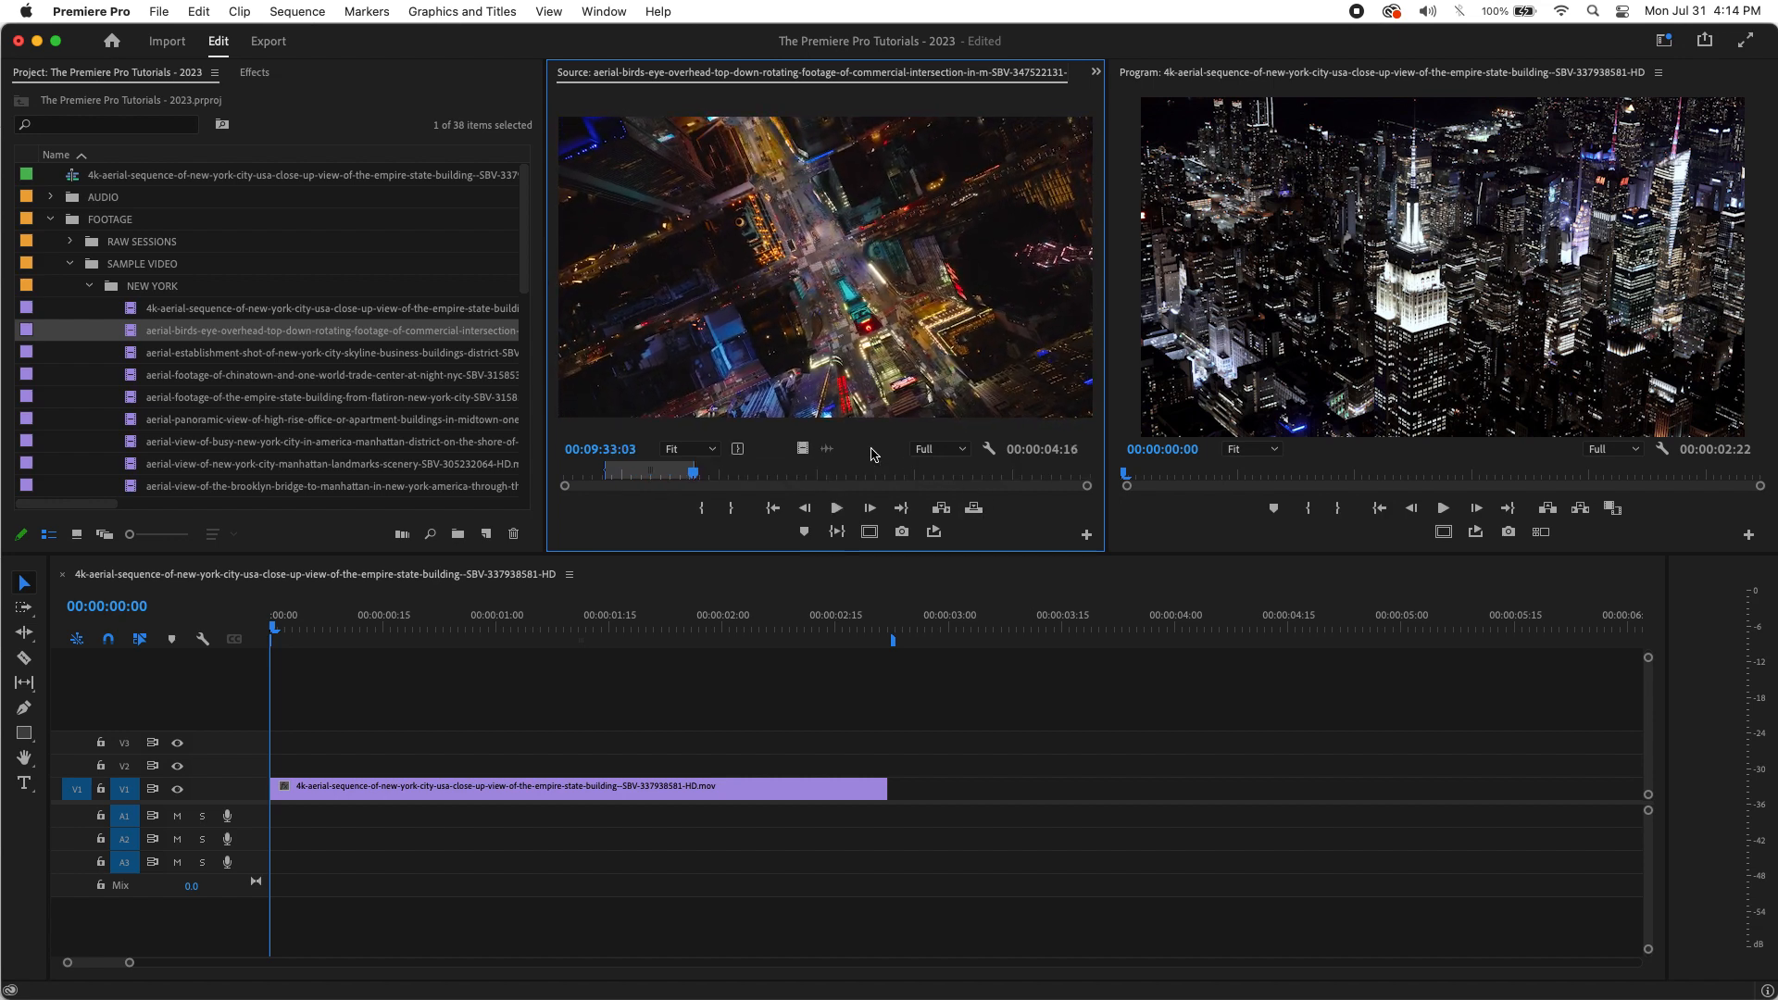
# Add only the video of the marked birds-eye range to track V1, directly after the first clip
pyautogui.moveTo(799, 448); pyautogui.dragTo(898, 801)
pyautogui.click(836, 630)
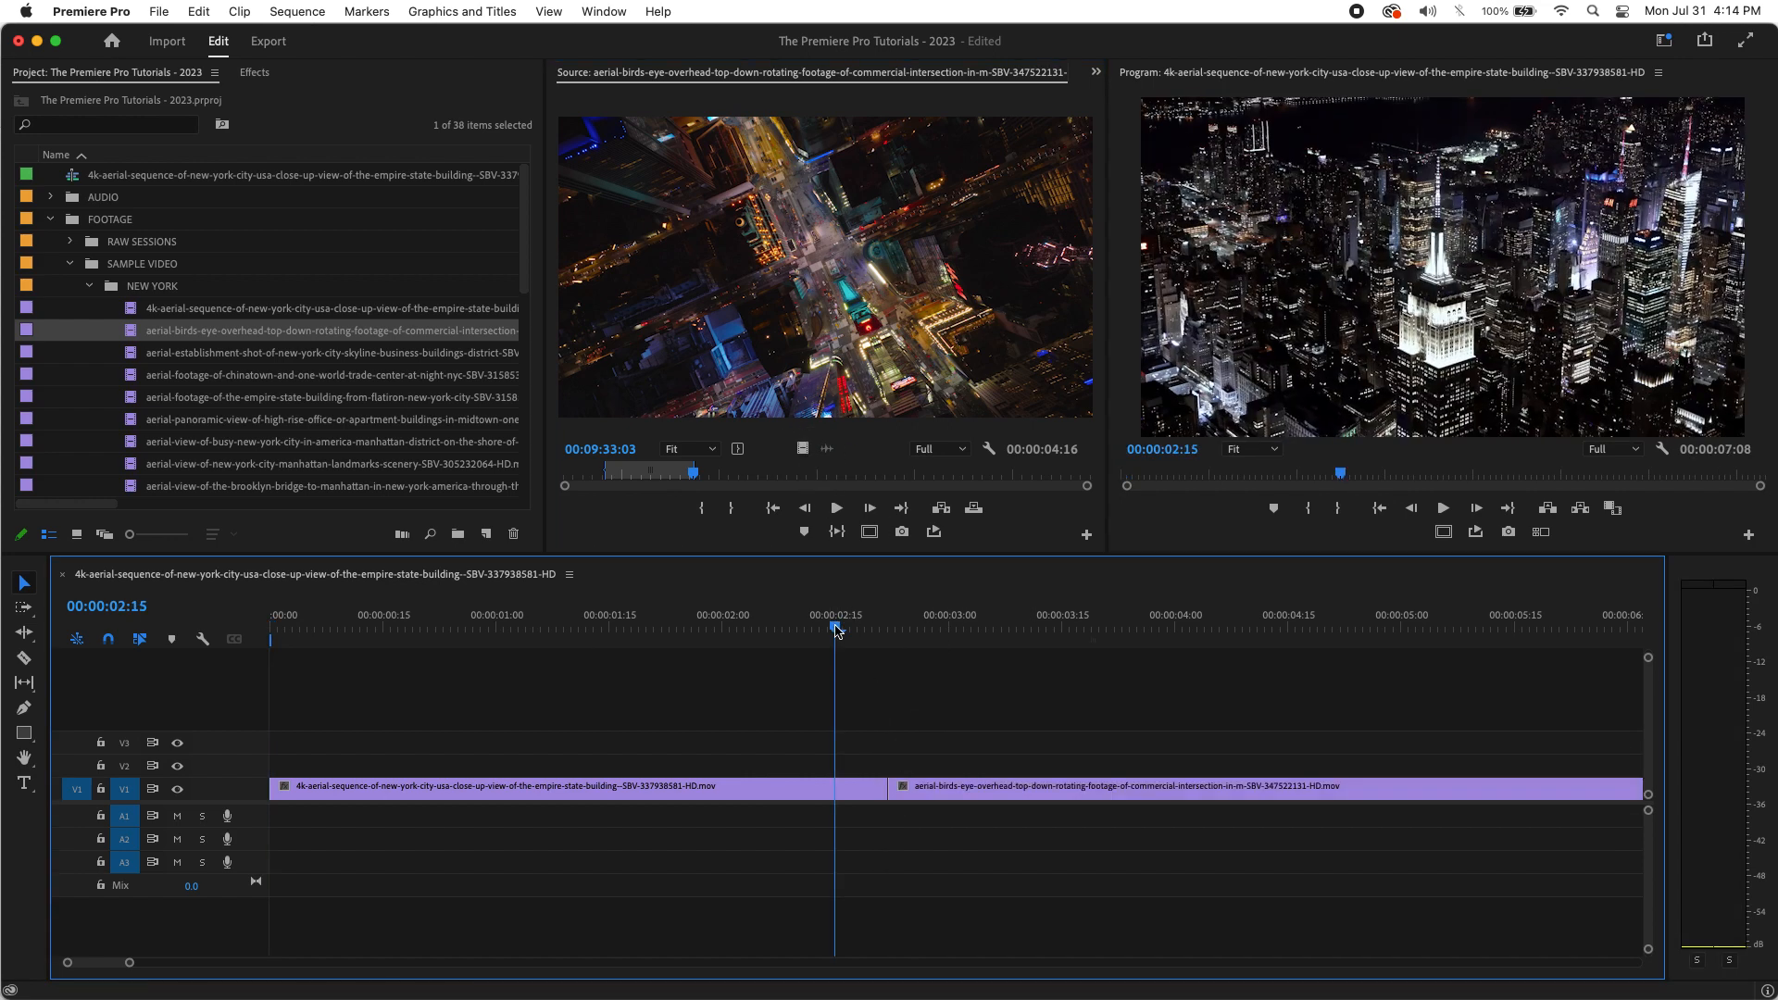
pyautogui.press('-')
pyautogui.press('-')
# Extend the timeline's work area to end at 00:00:19:19 and play the two-clip sequence from the start
pyautogui.moveTo(682, 640); pyautogui.dragTo(1390, 734)
pyautogui.moveTo(389, 641); pyautogui.dragTo(191, 683)
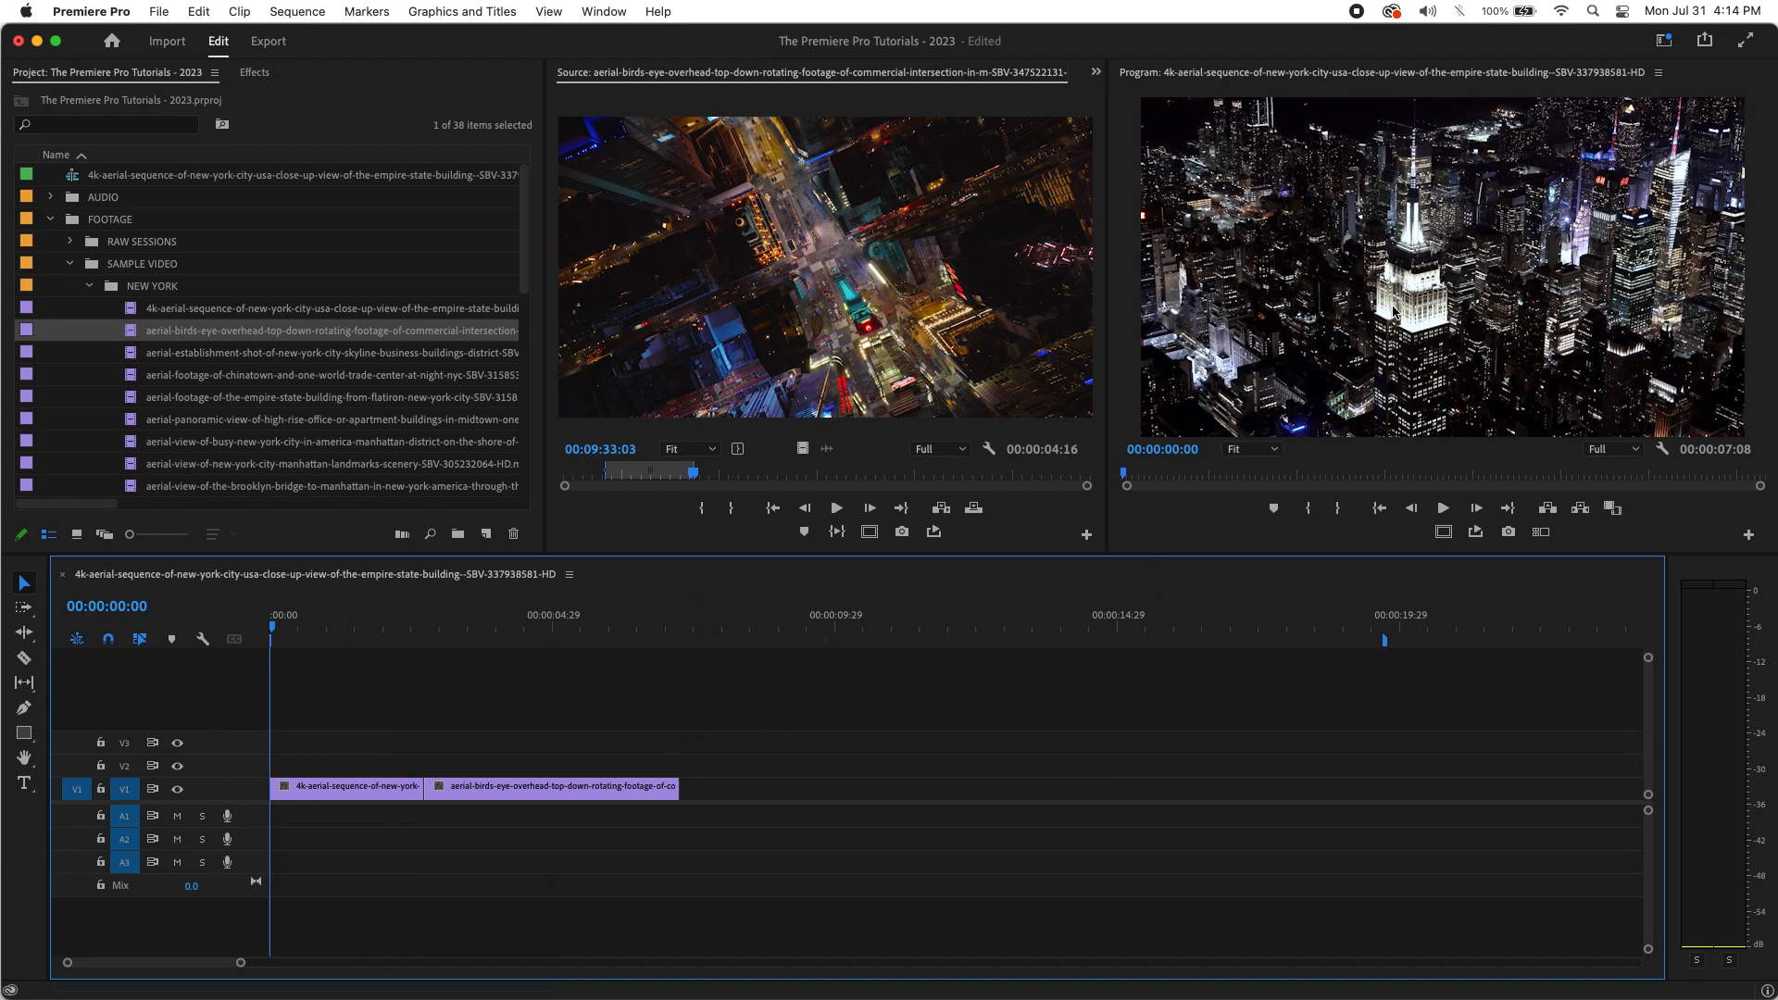
pyautogui.press('space')
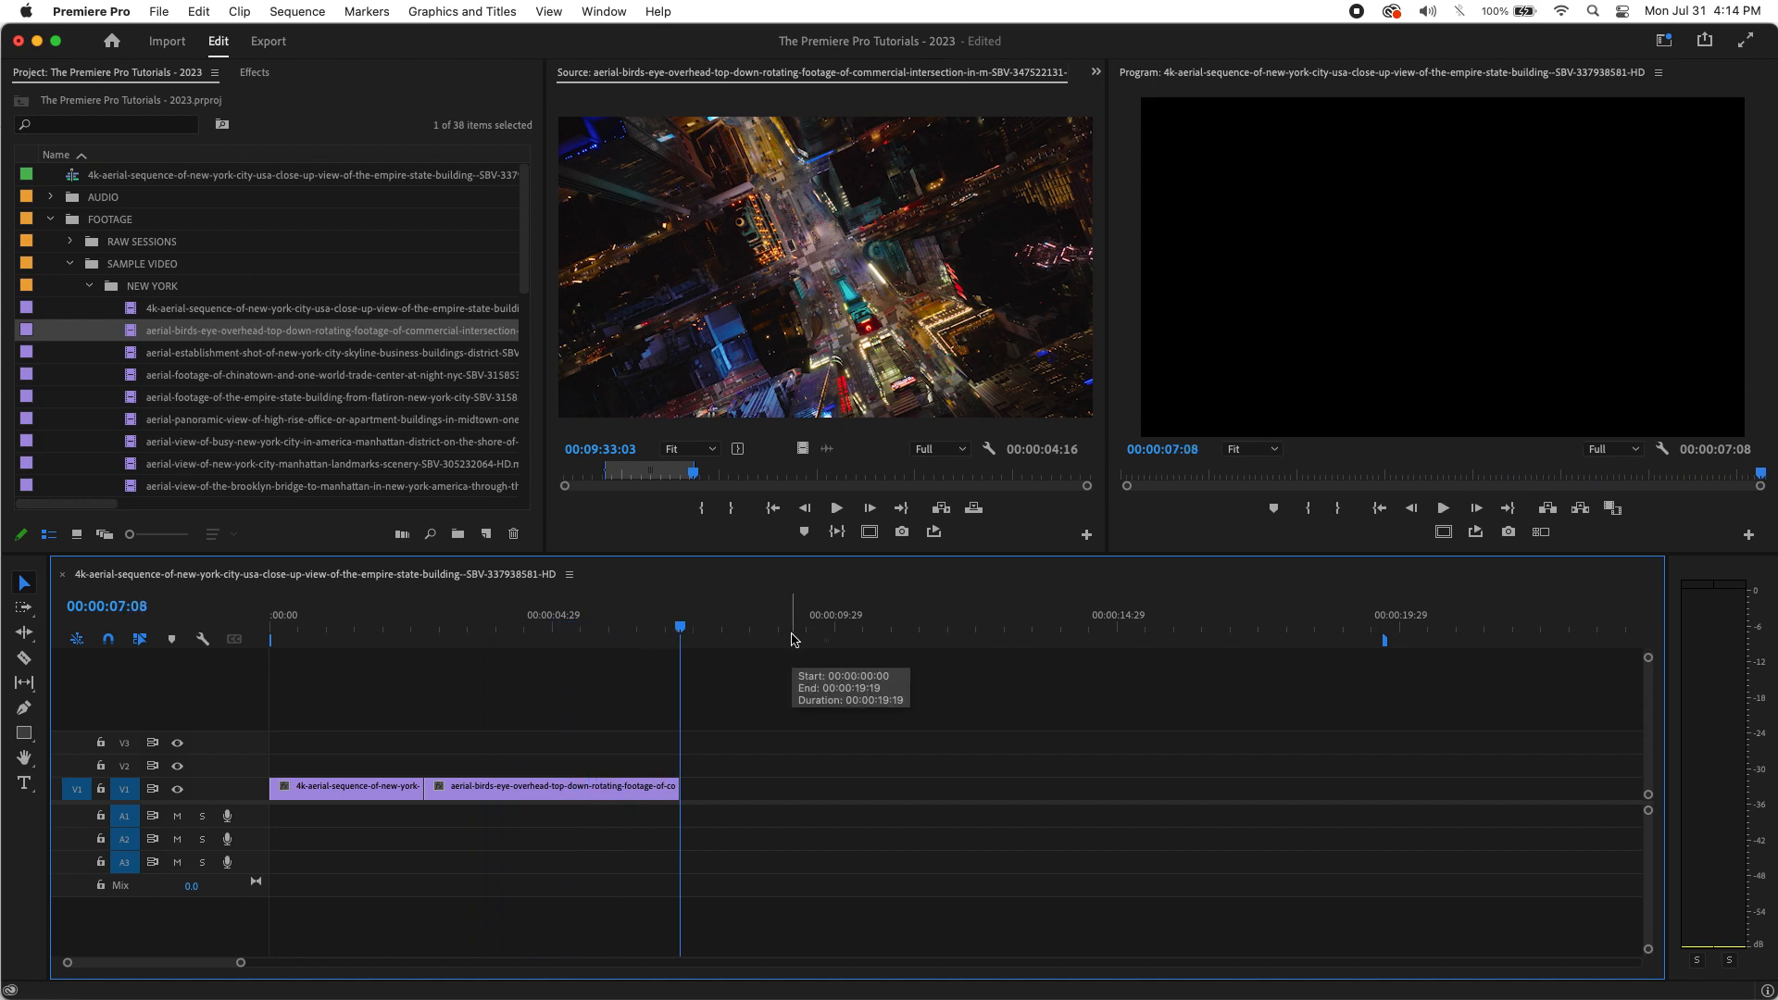
pyautogui.moveTo(639, 647)
pyautogui.mouseDown()
pyautogui.moveTo(564, 663)
pyautogui.moveTo(610, 647)
pyautogui.mouseUp()
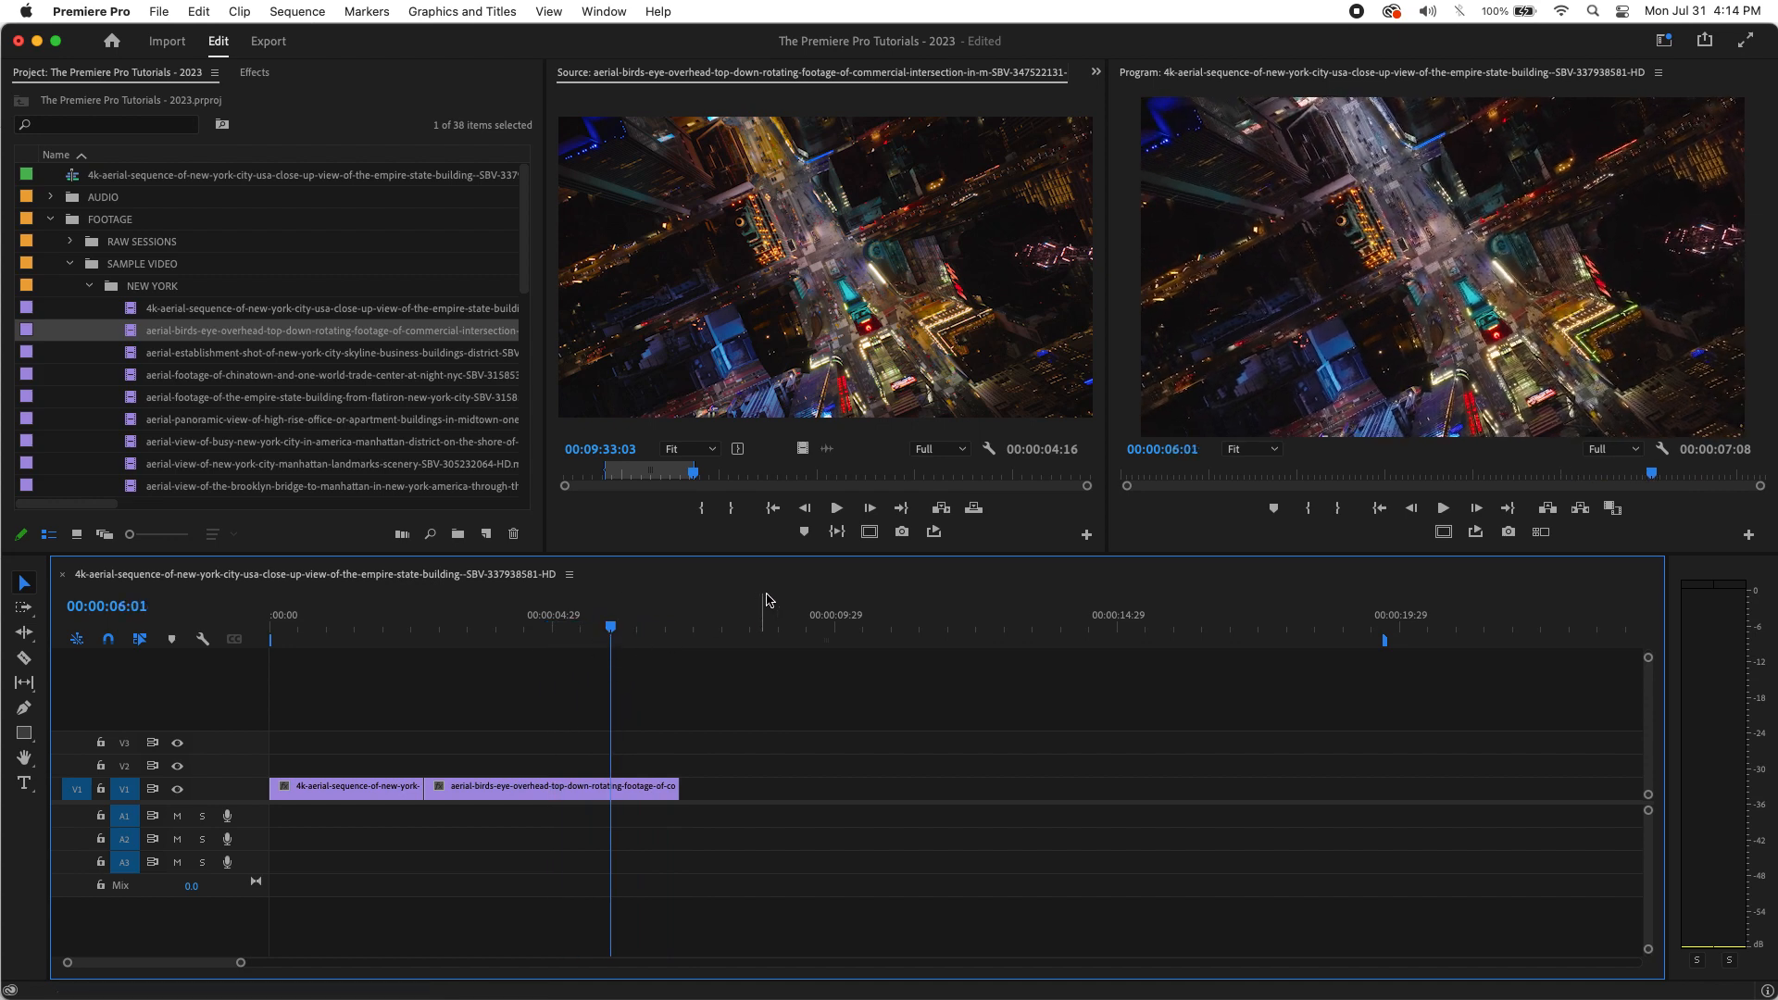
# Load the aerial panoramic high-rise clip into the Source monitor and clear its existing in and out points
pyautogui.scroll(-2, 168, 409)
pyautogui.doubleClick(135, 378)
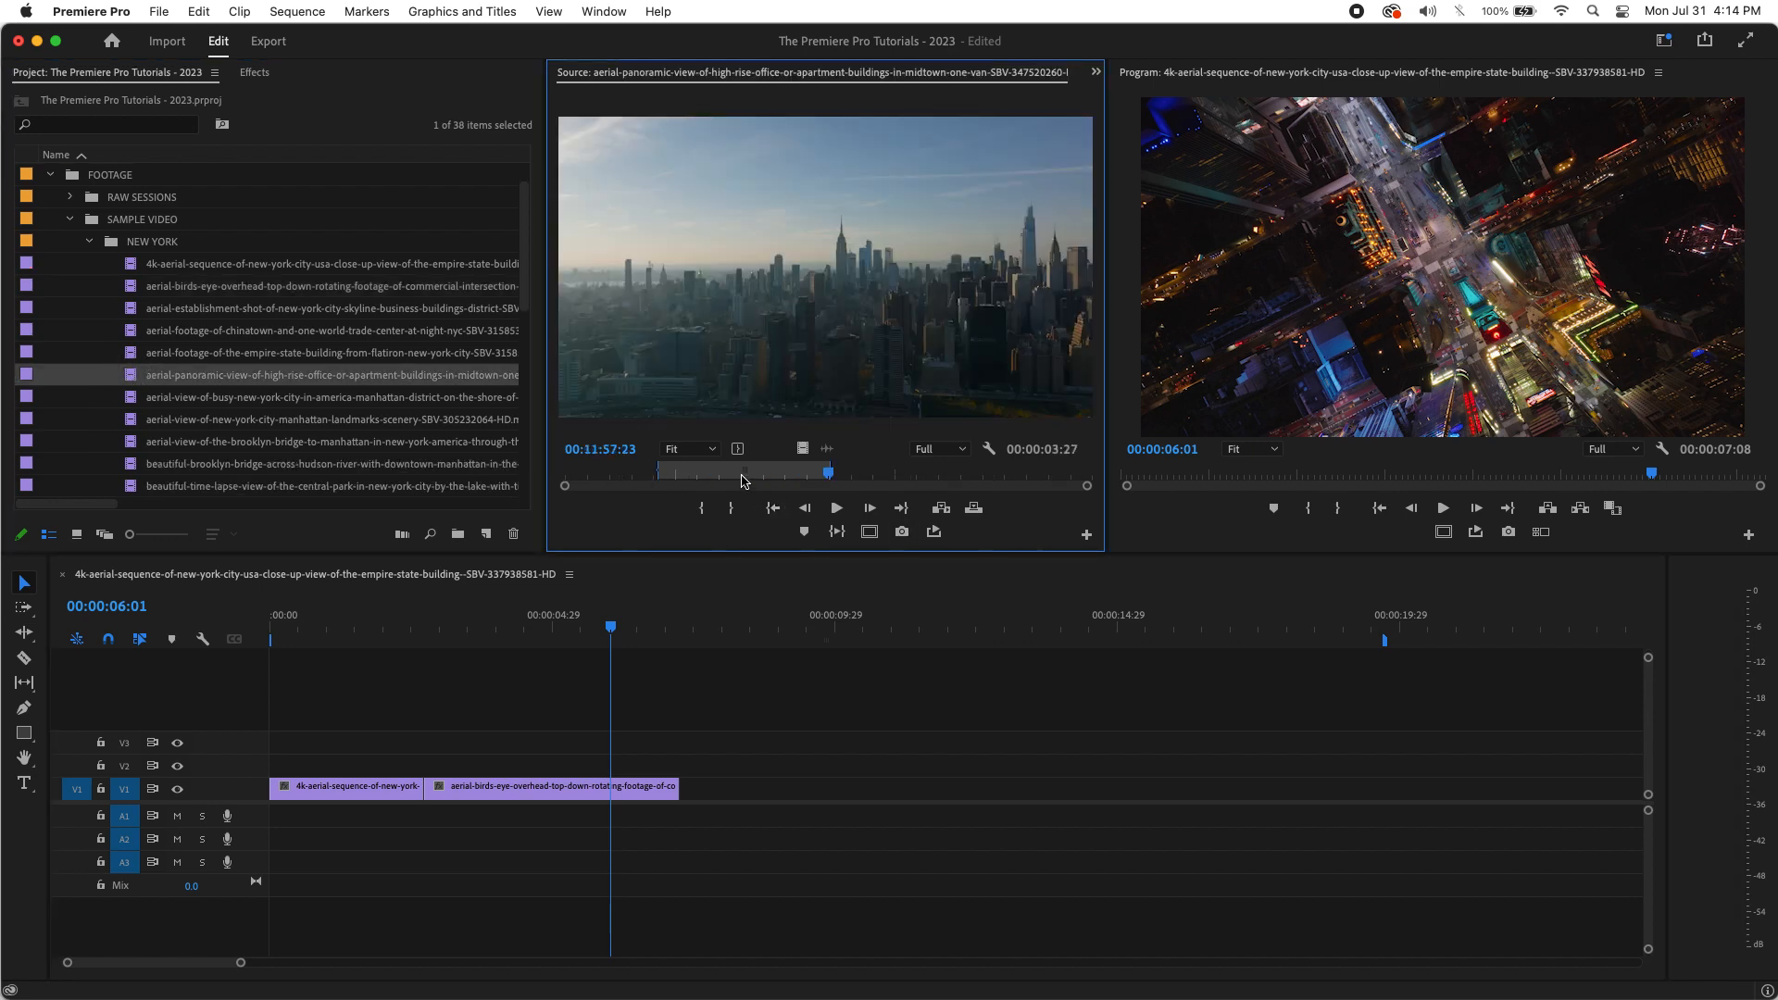
pyautogui.rightClick(742, 480)
pyautogui.click(838, 662)
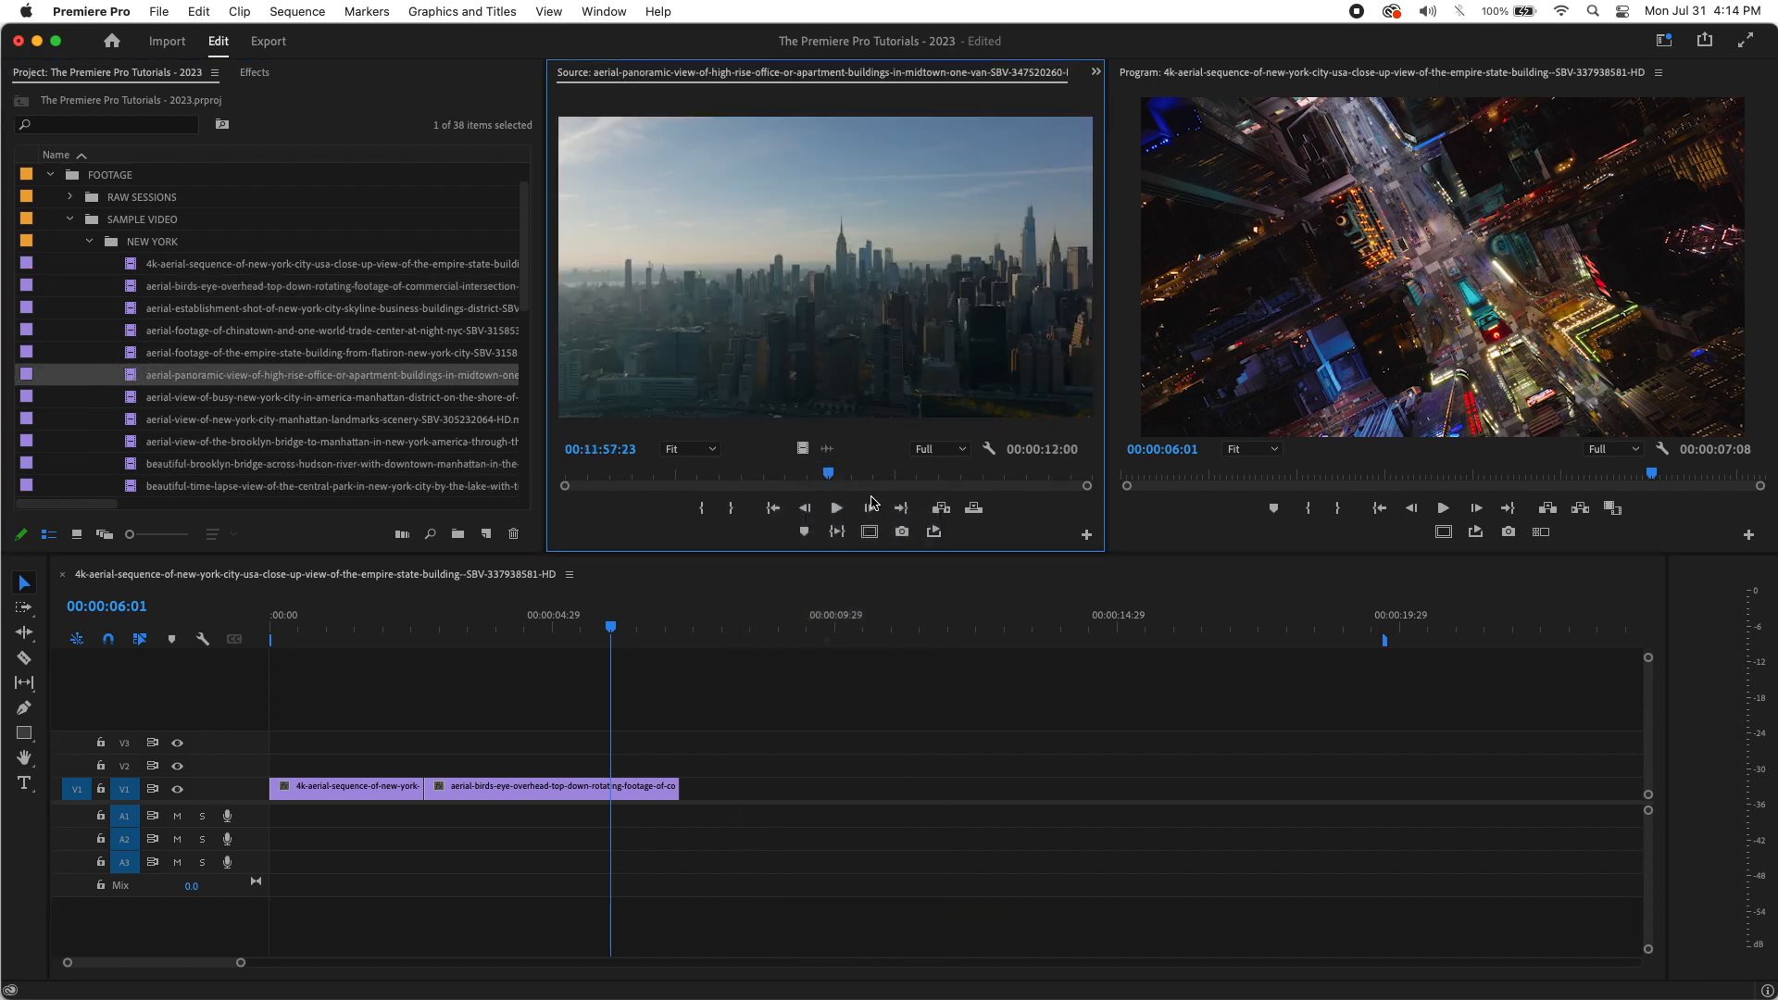
# Mark the aerial panoramic high-rise clip's in point at 00:11:52:17 and out point at 00:11:57:26
pyautogui.moveTo(828, 479); pyautogui.dragTo(553, 491)
pyautogui.press('space')
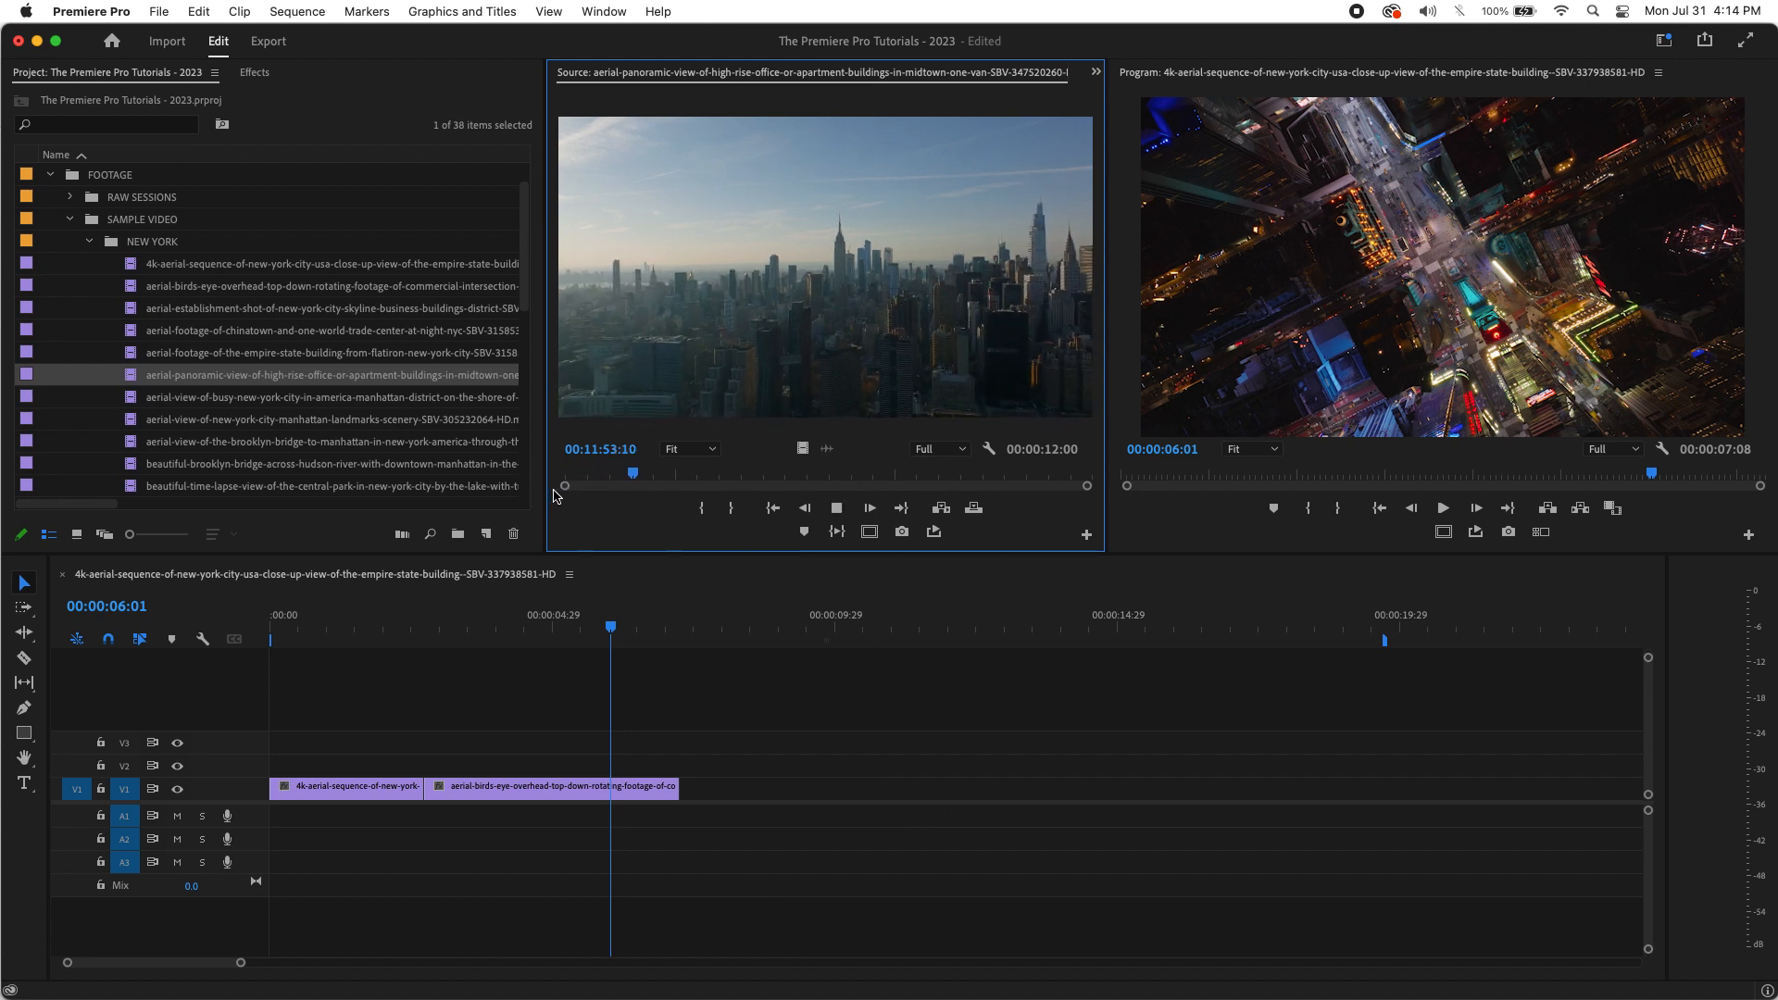
pyautogui.moveTo(659, 474); pyautogui.dragTo(599, 491)
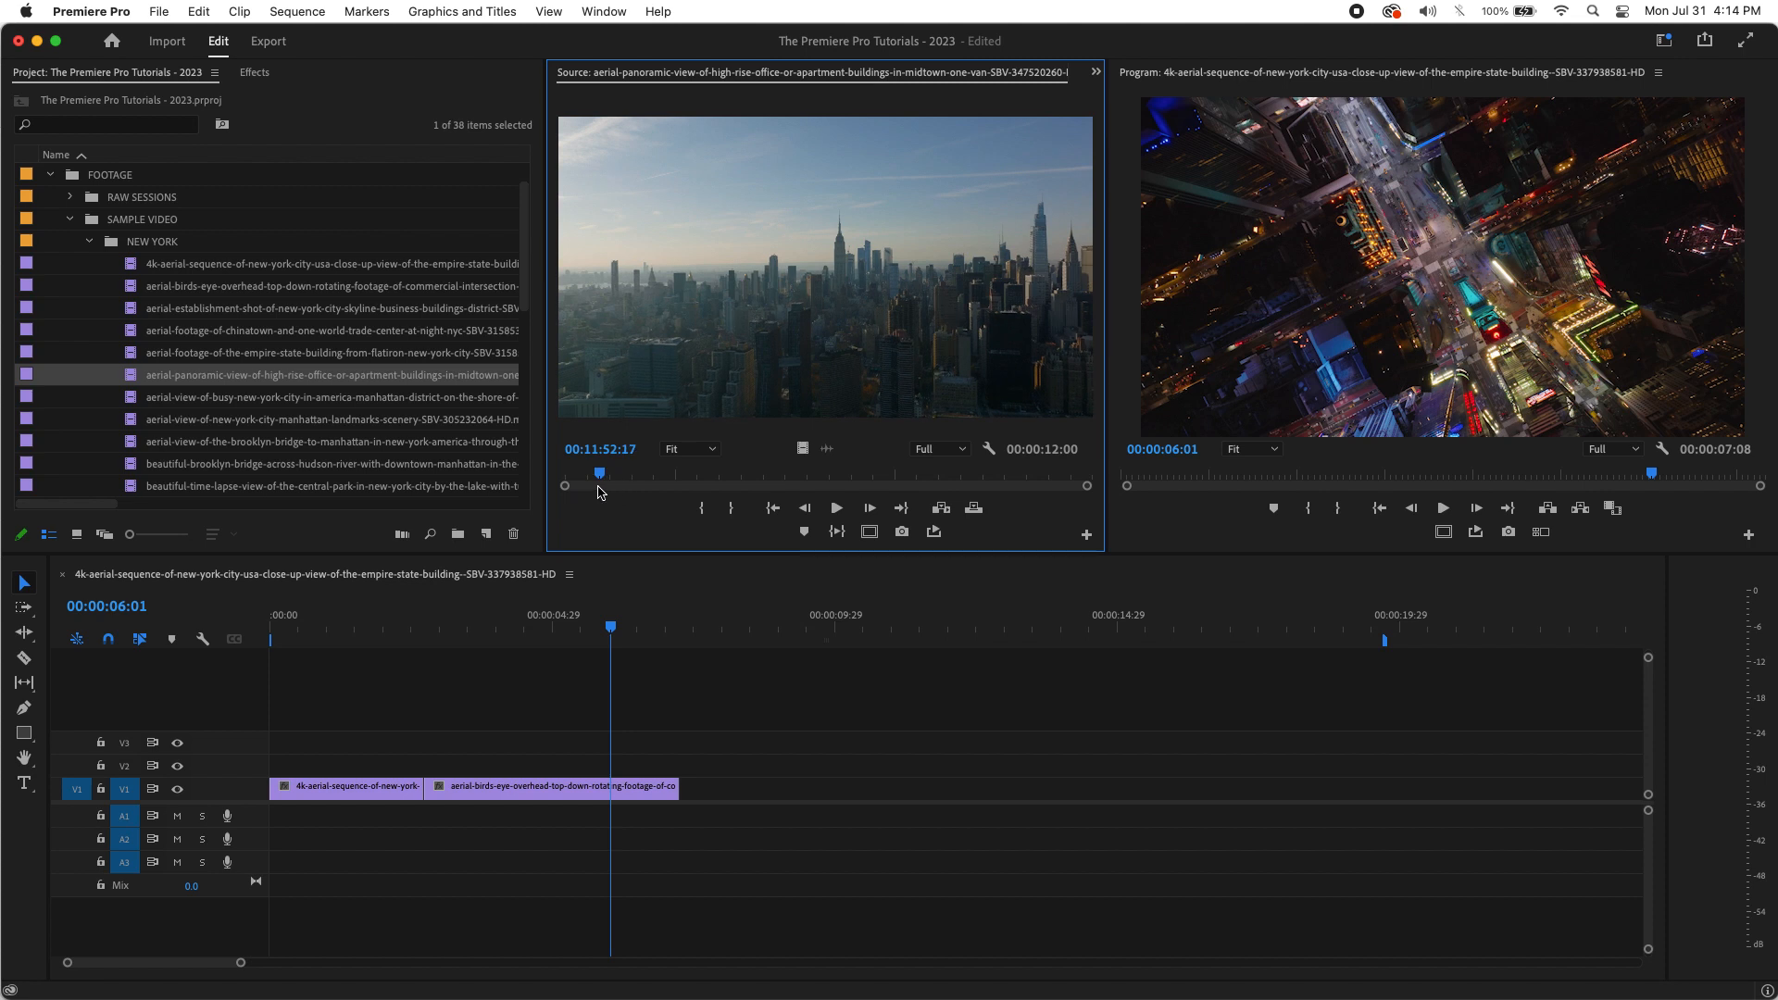
pyautogui.press('i')
pyautogui.press('space')
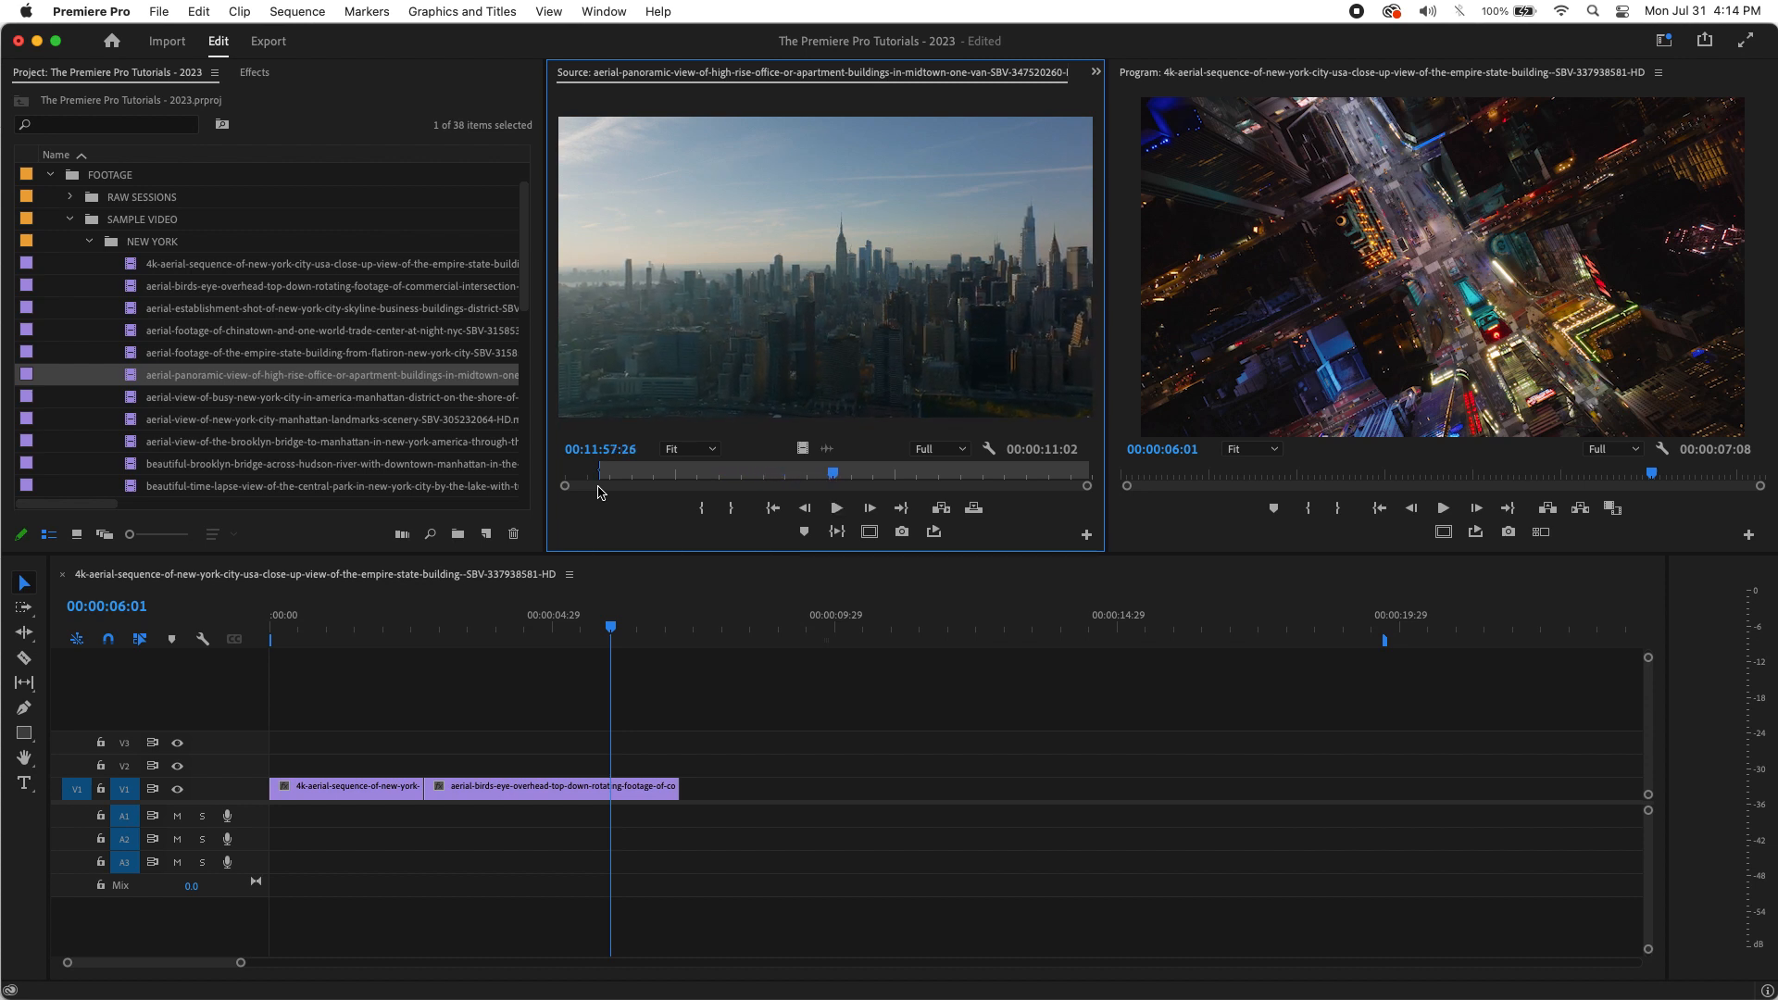
pyautogui.press('o')
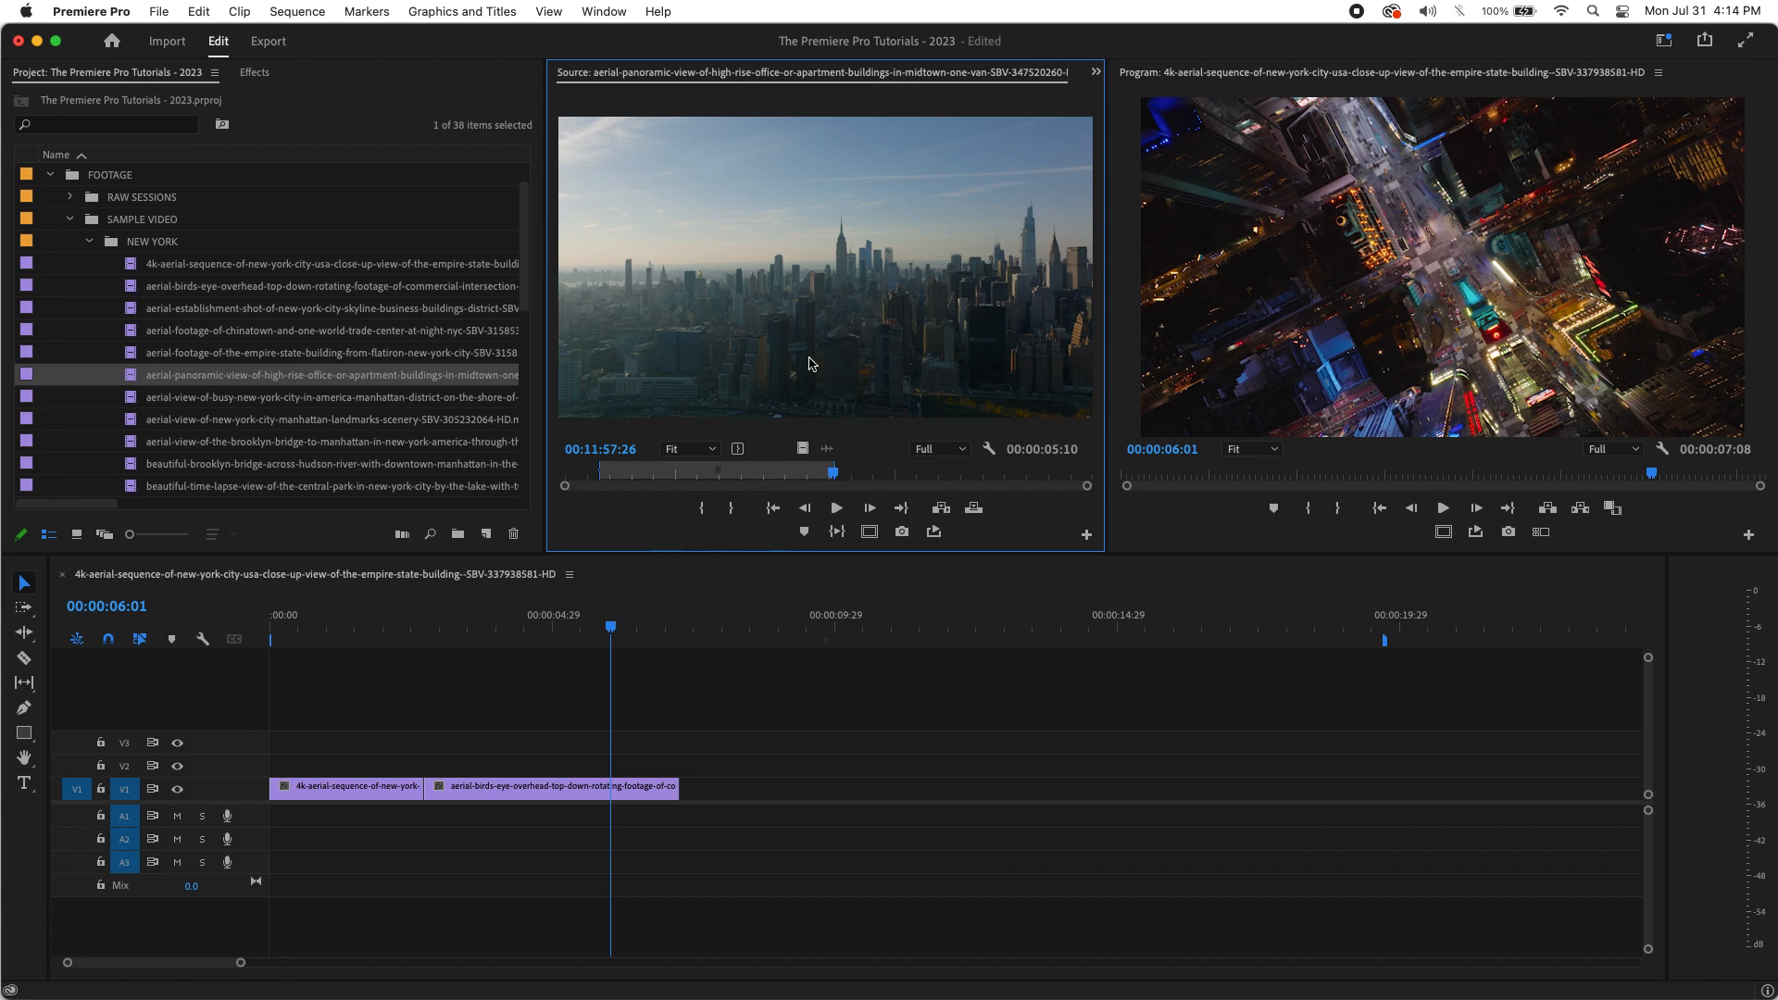
# Overwrite the marked panoramic range onto track V1 at the birds-eye clip's end, 00:00:07:08, and undo the edit
pyautogui.moveTo(608, 623); pyautogui.dragTo(641, 621)
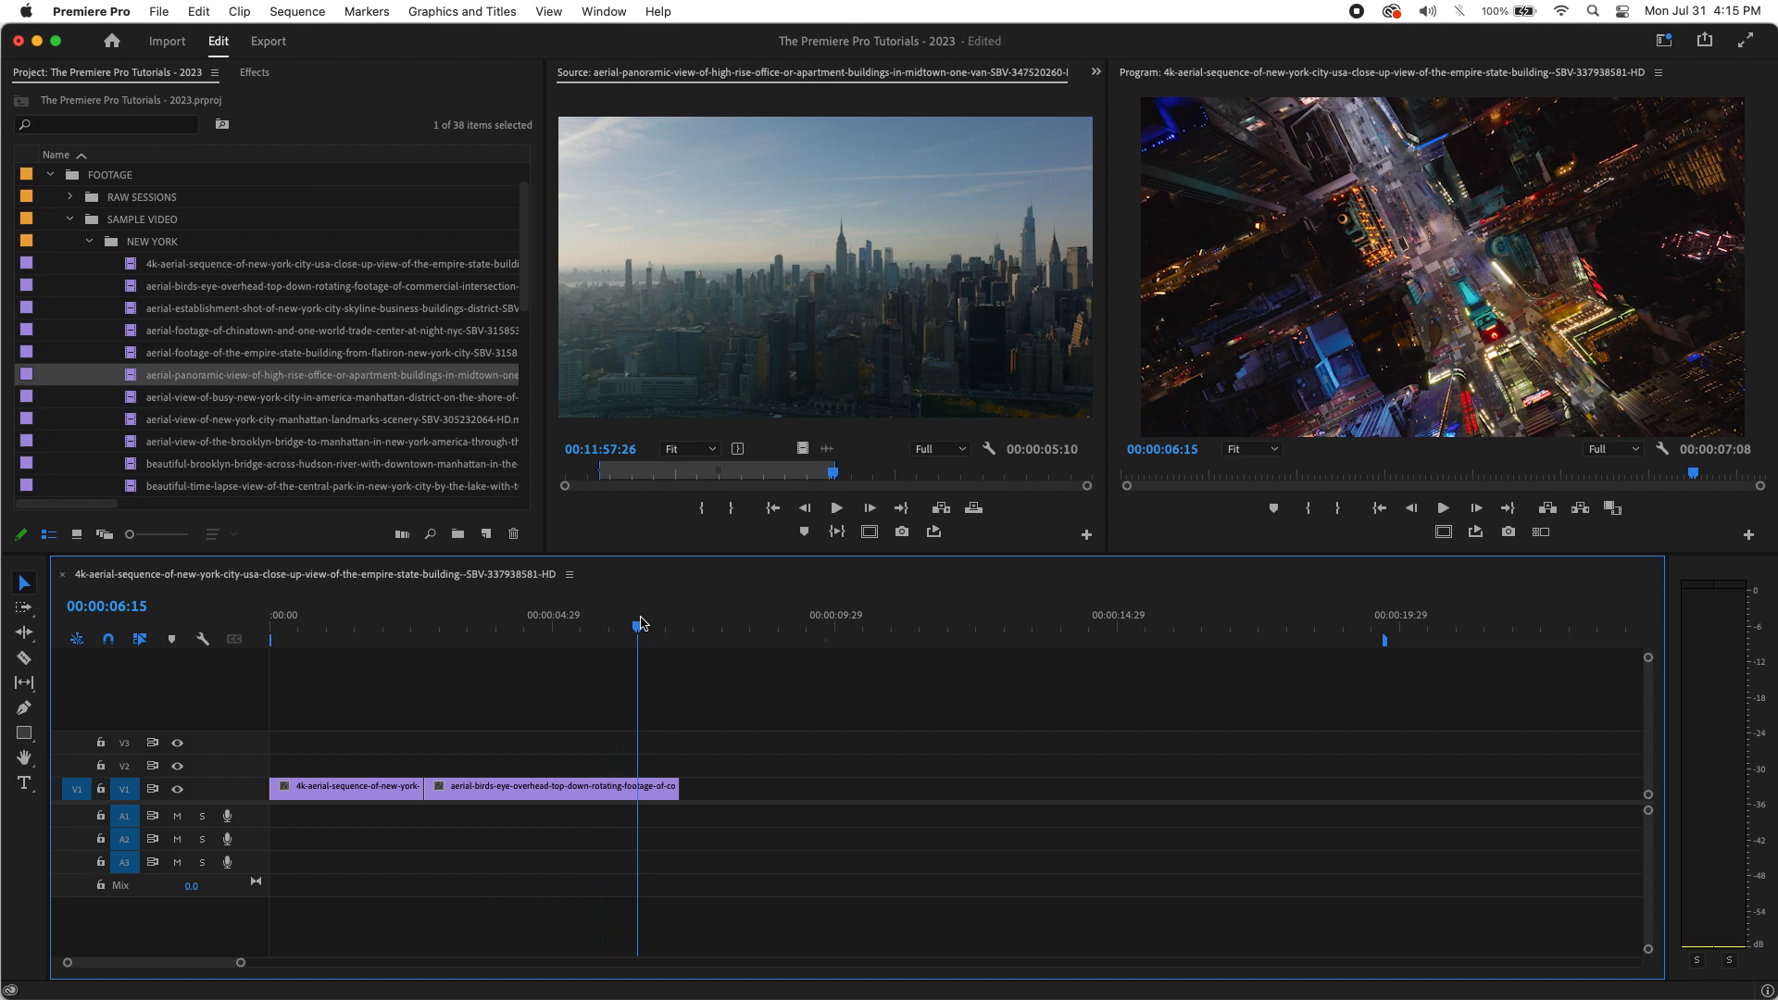
pyautogui.moveTo(640, 623); pyautogui.dragTo(692, 667)
pyautogui.press('Up')
pyautogui.click(667, 547)
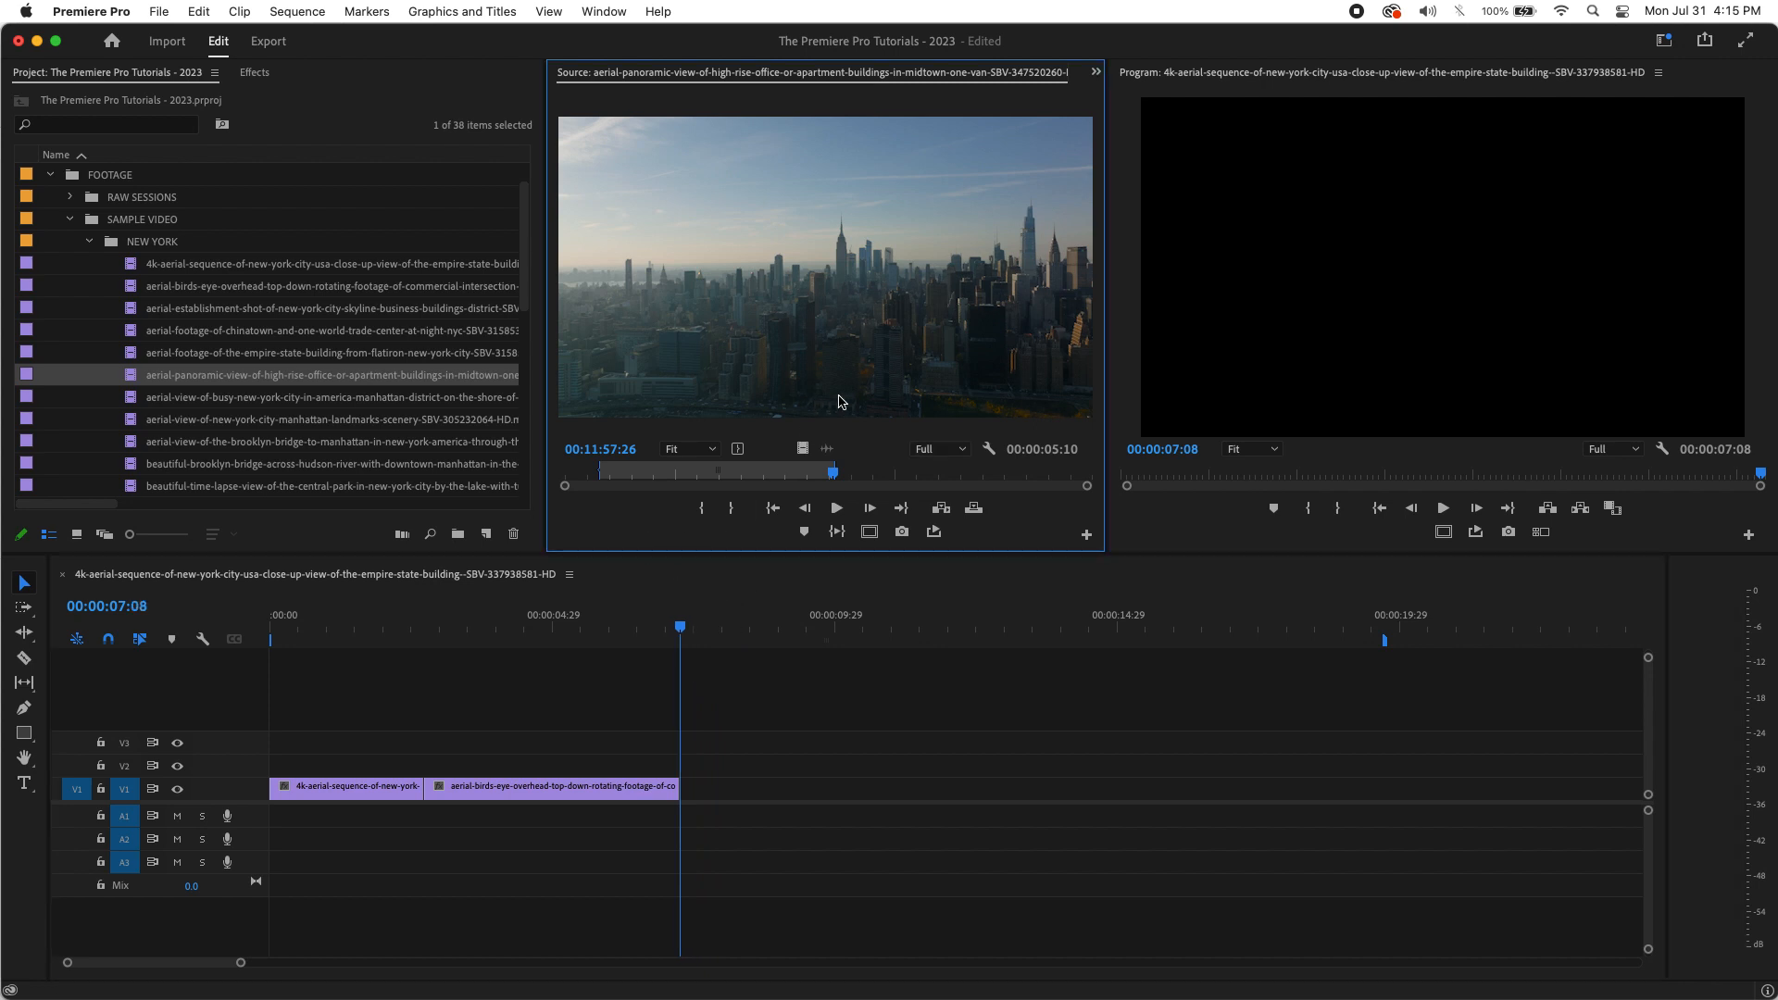
pyautogui.press('.')
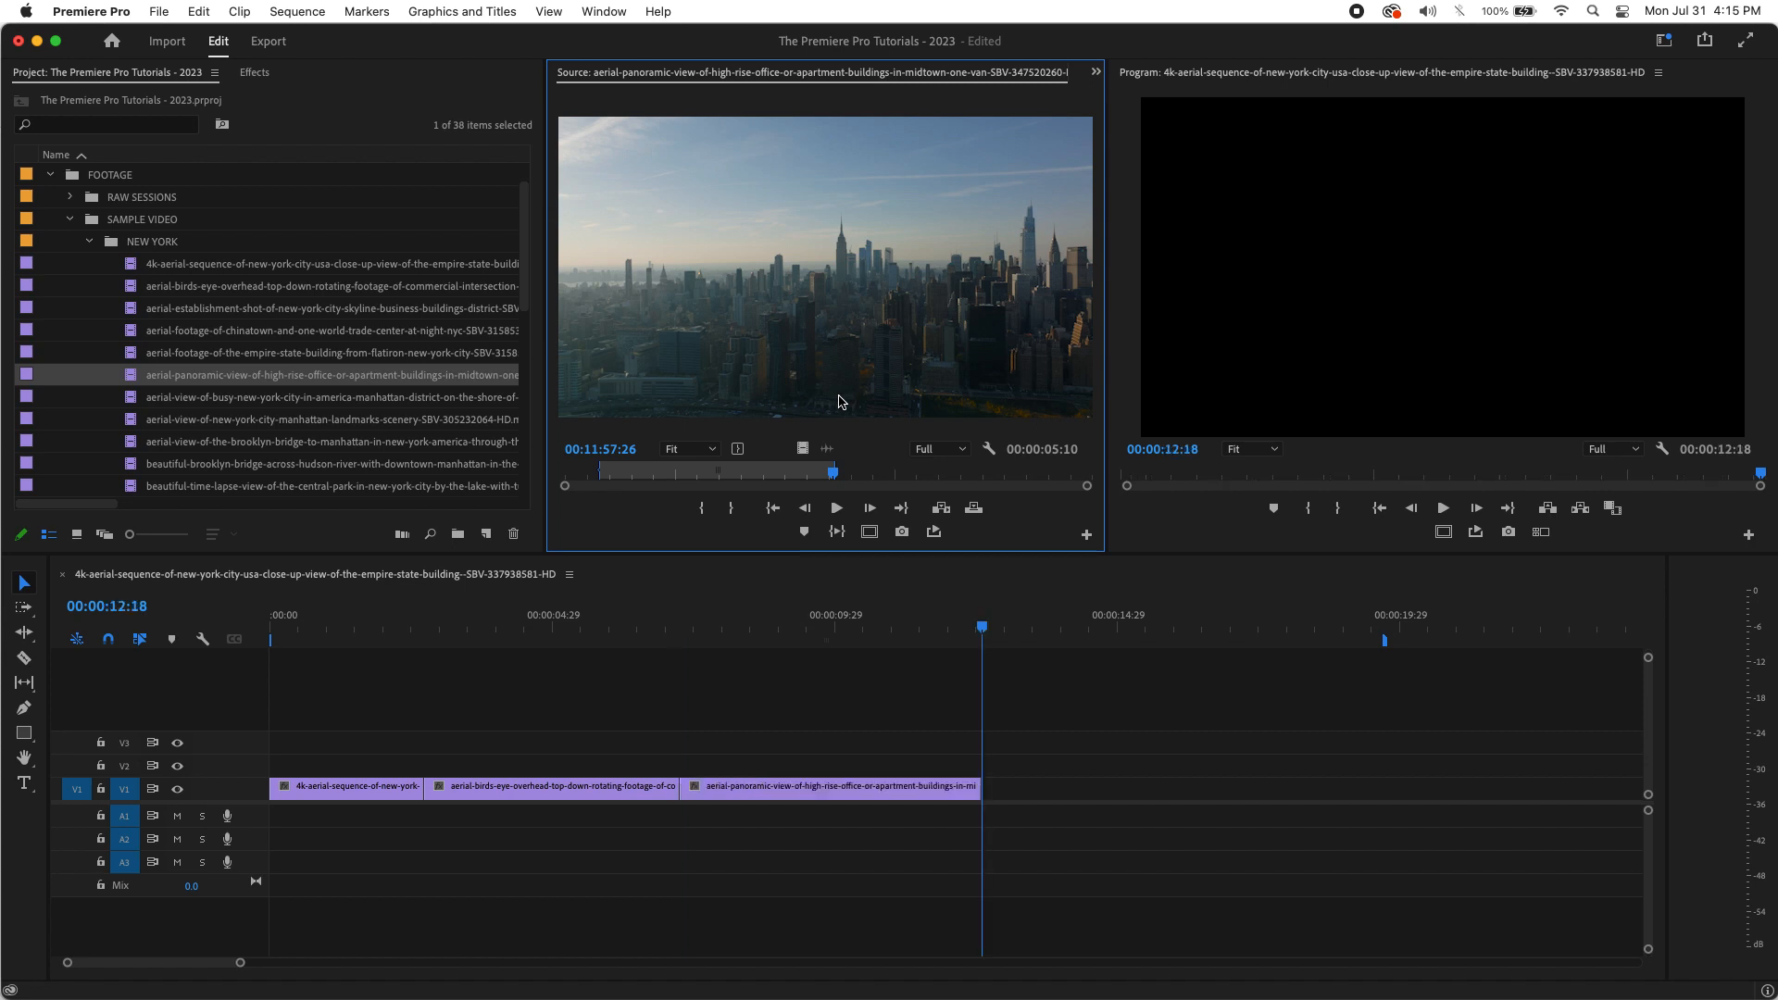
pyautogui.moveTo(982, 627); pyautogui.dragTo(847, 632)
pyautogui.press('super+z')
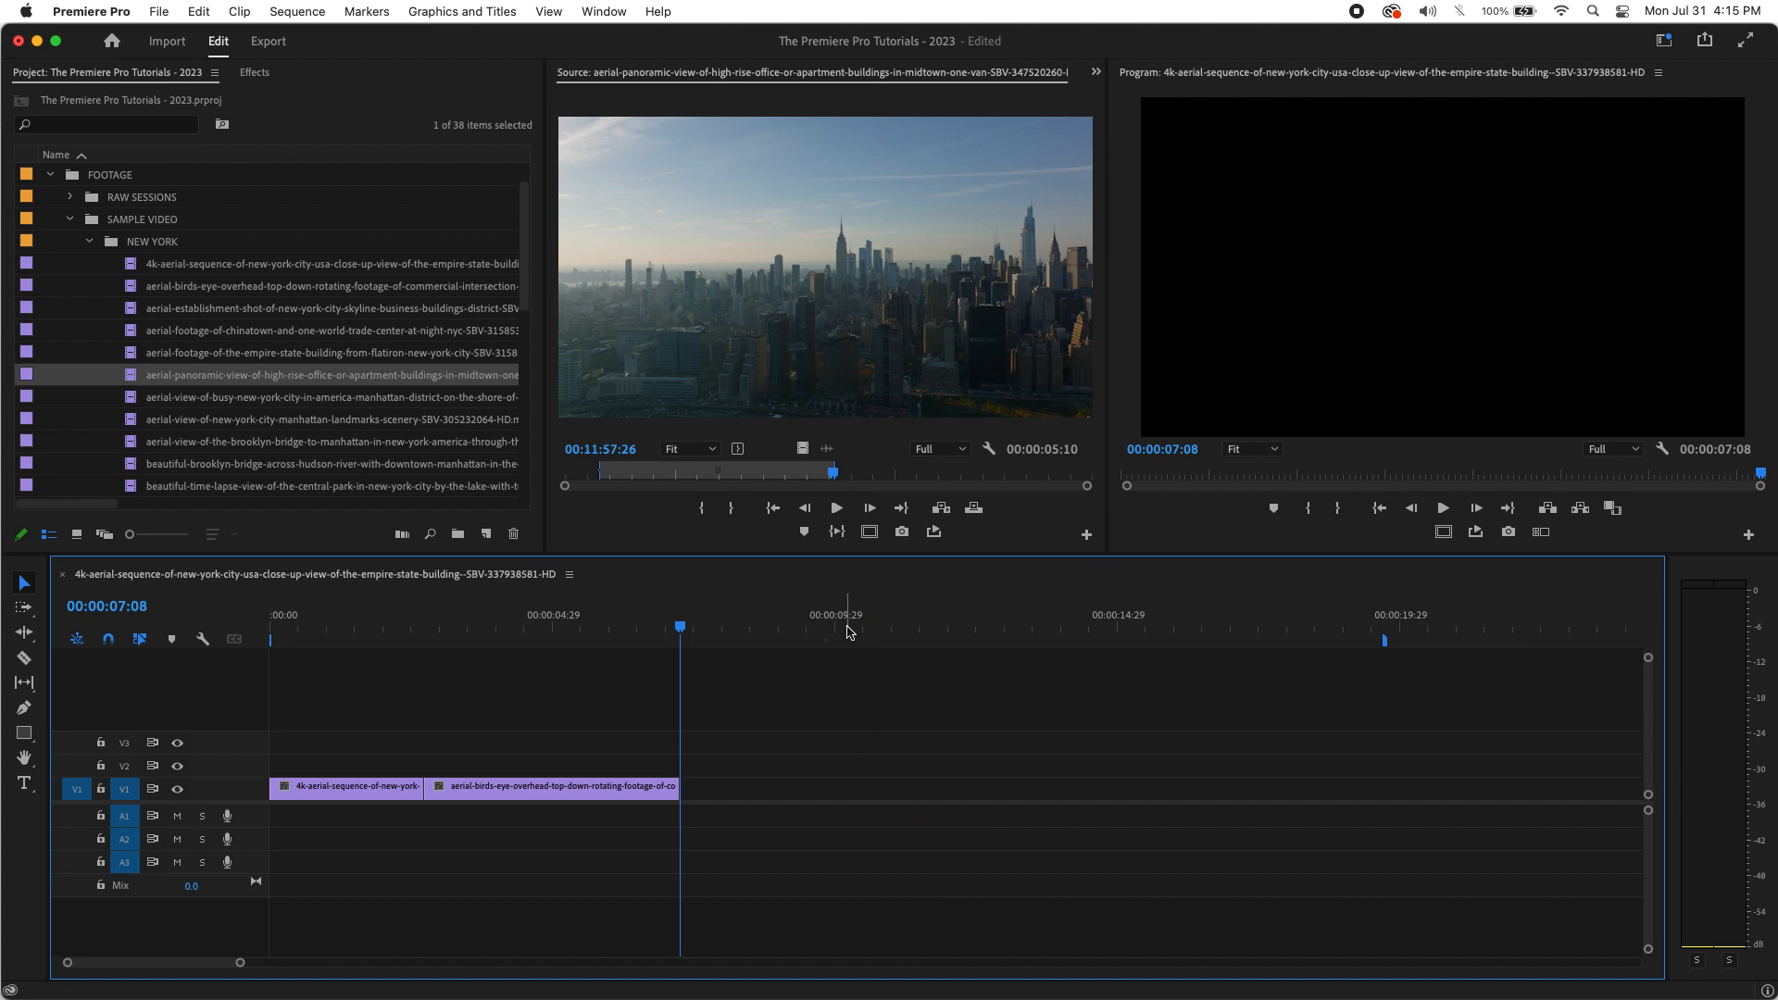
# Try overwriting the marked panoramic range onto track V1 at 00:00:17:26, away from the other clips, and undo the edit
pyautogui.moveTo(646, 617); pyautogui.dragTo(1279, 754)
pyautogui.click(679, 524)
pyautogui.press('.')
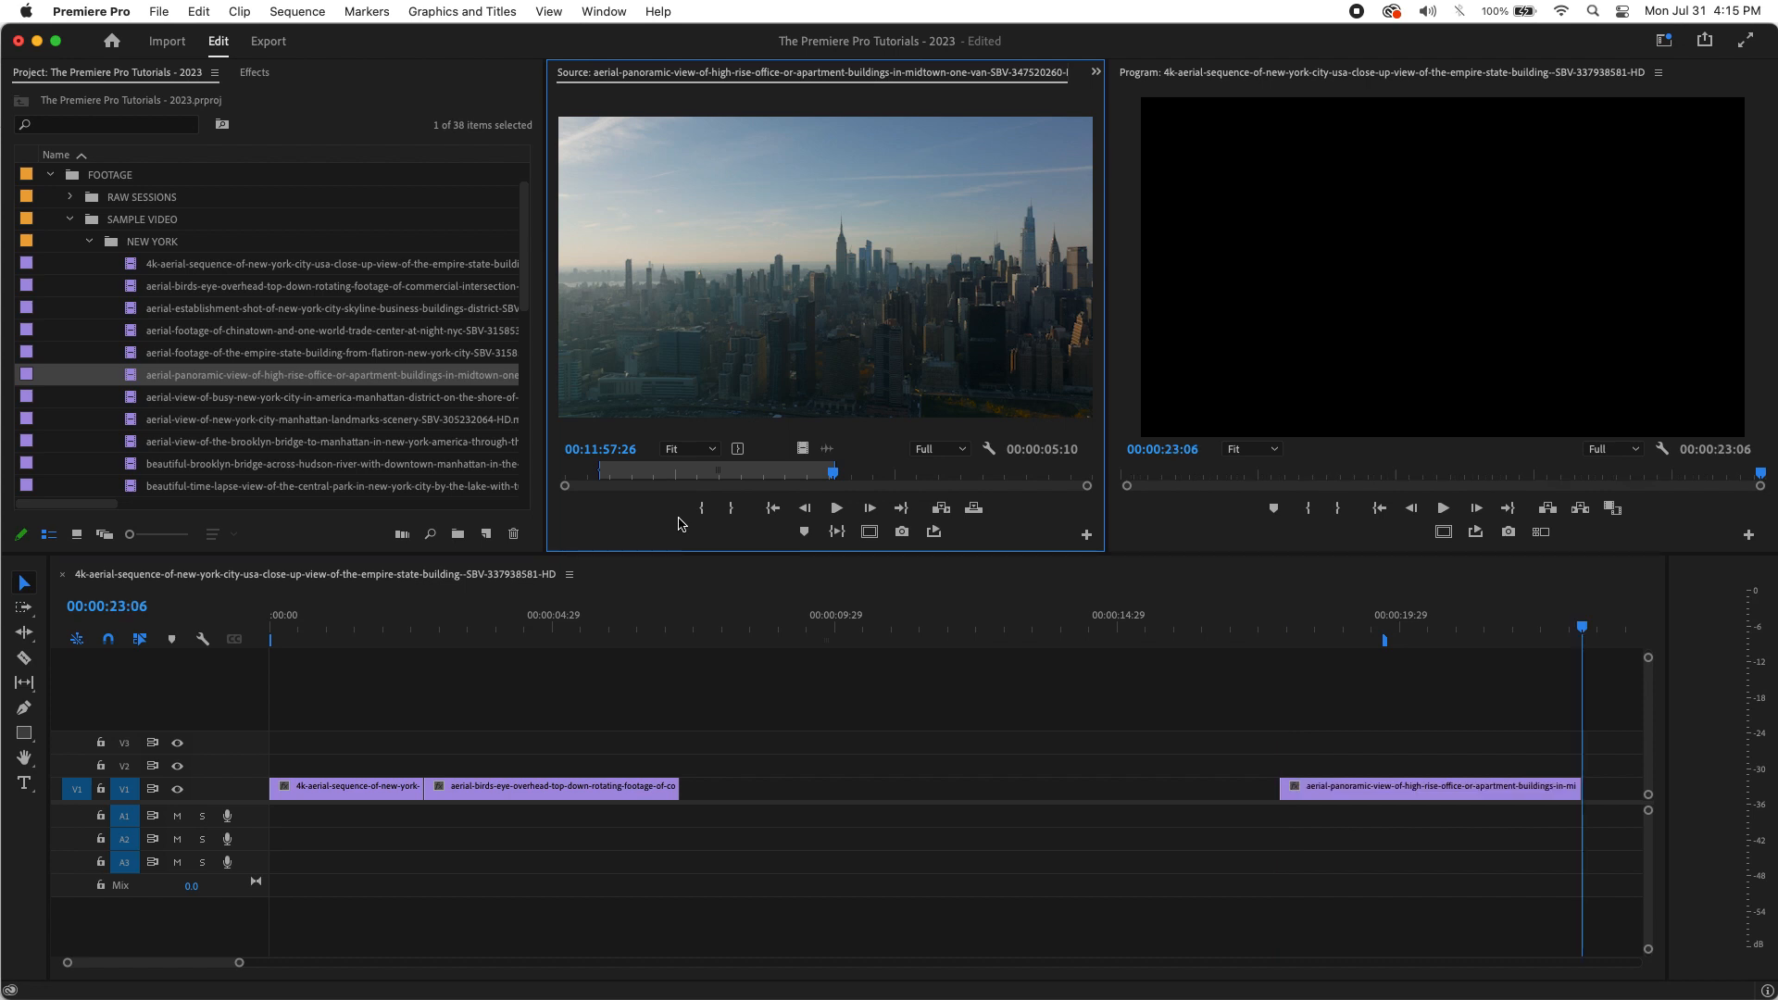
pyautogui.press('super+z')
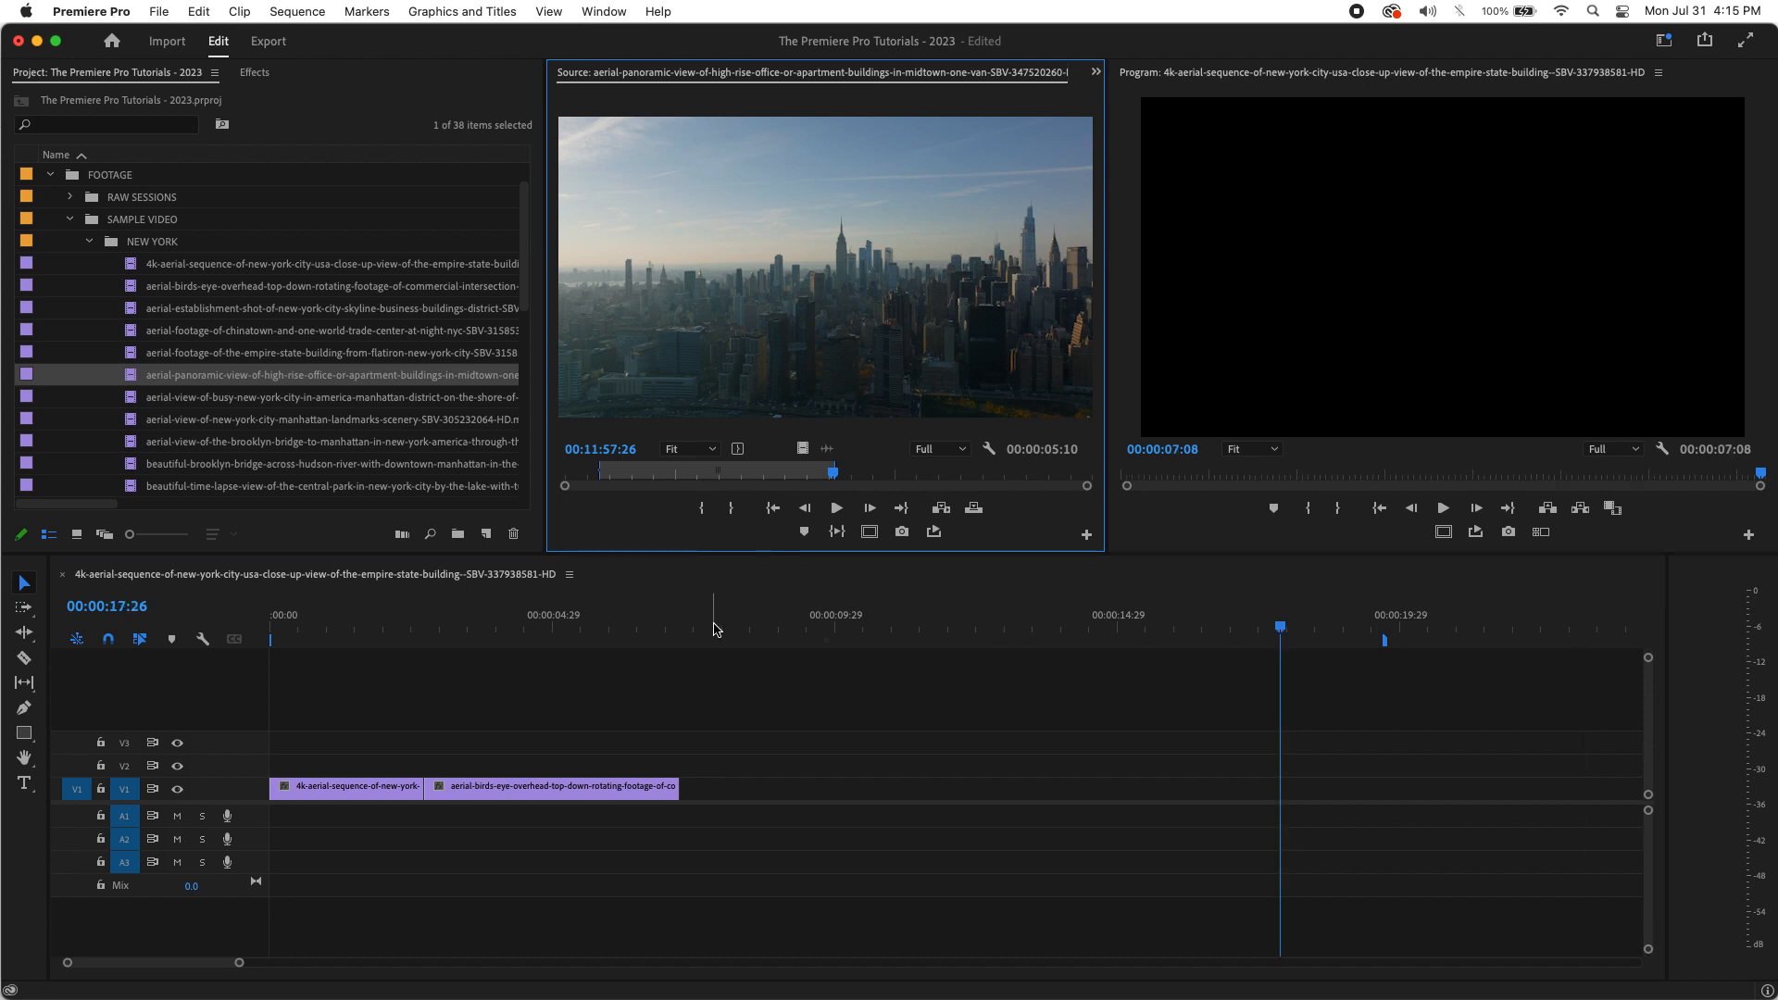
# Overwrite the marked panoramic range onto track V1 at 00:00:07:08, directly after the birds-eye clip
pyautogui.click(714, 629)
pyautogui.press('Up')
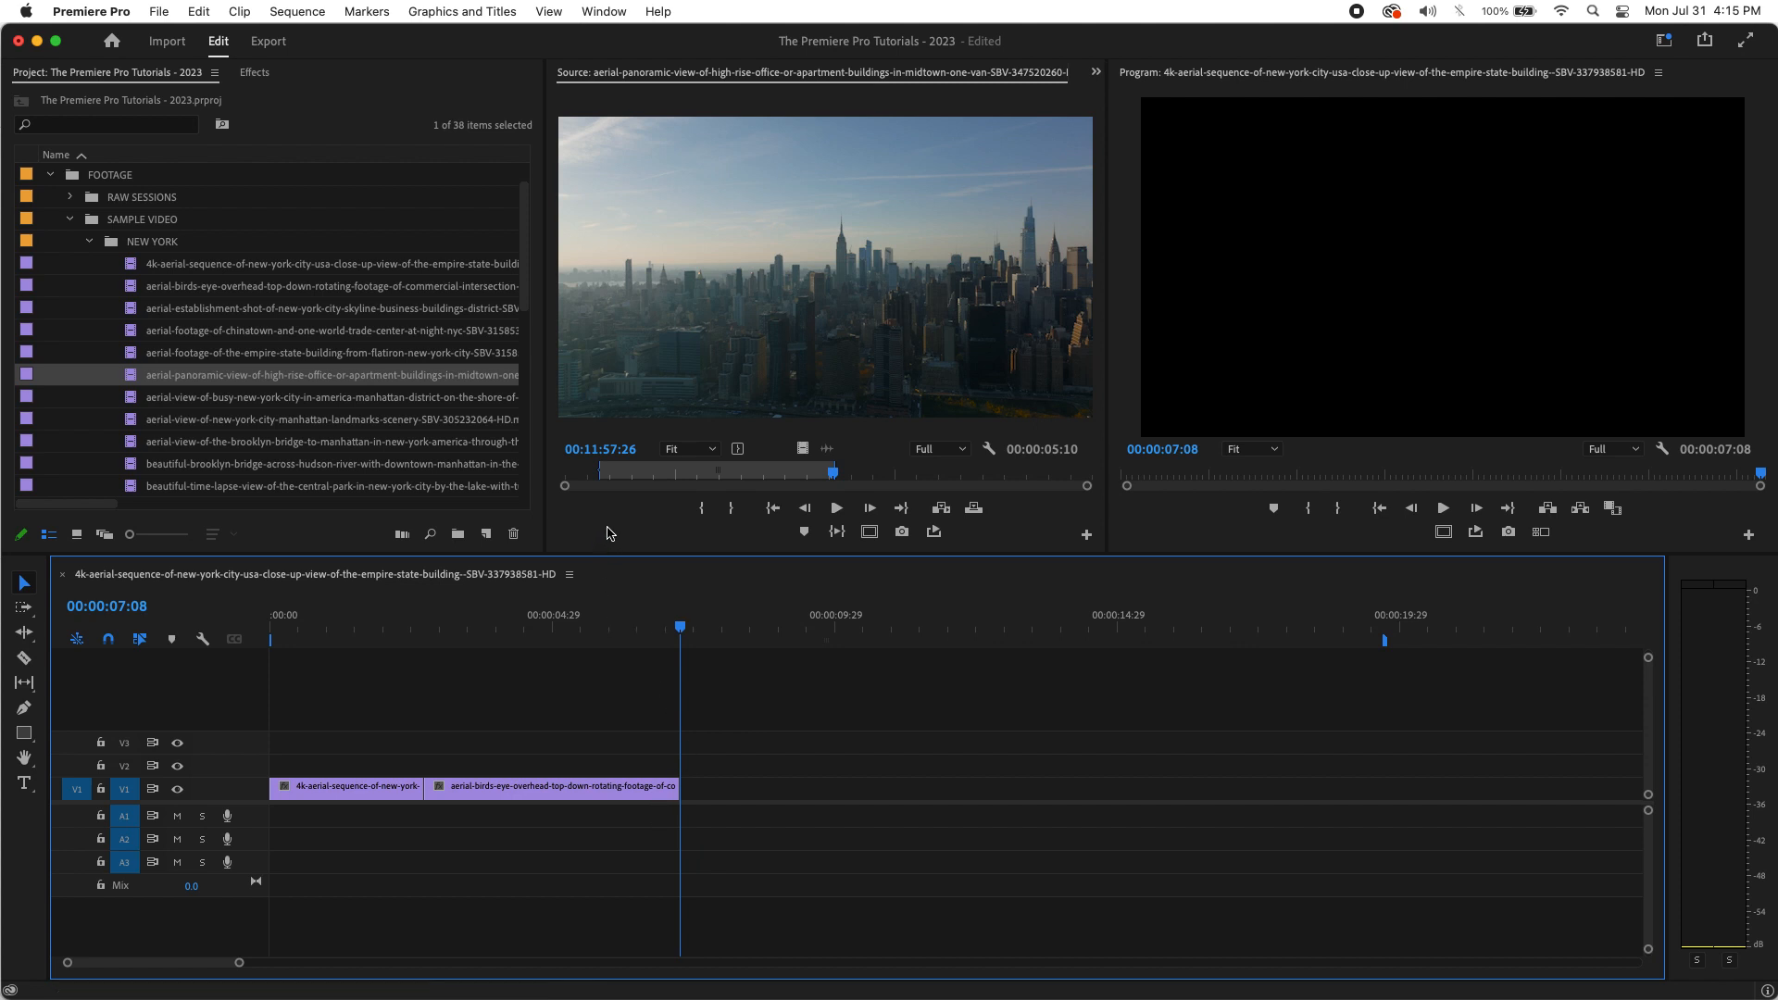
pyautogui.click(608, 533)
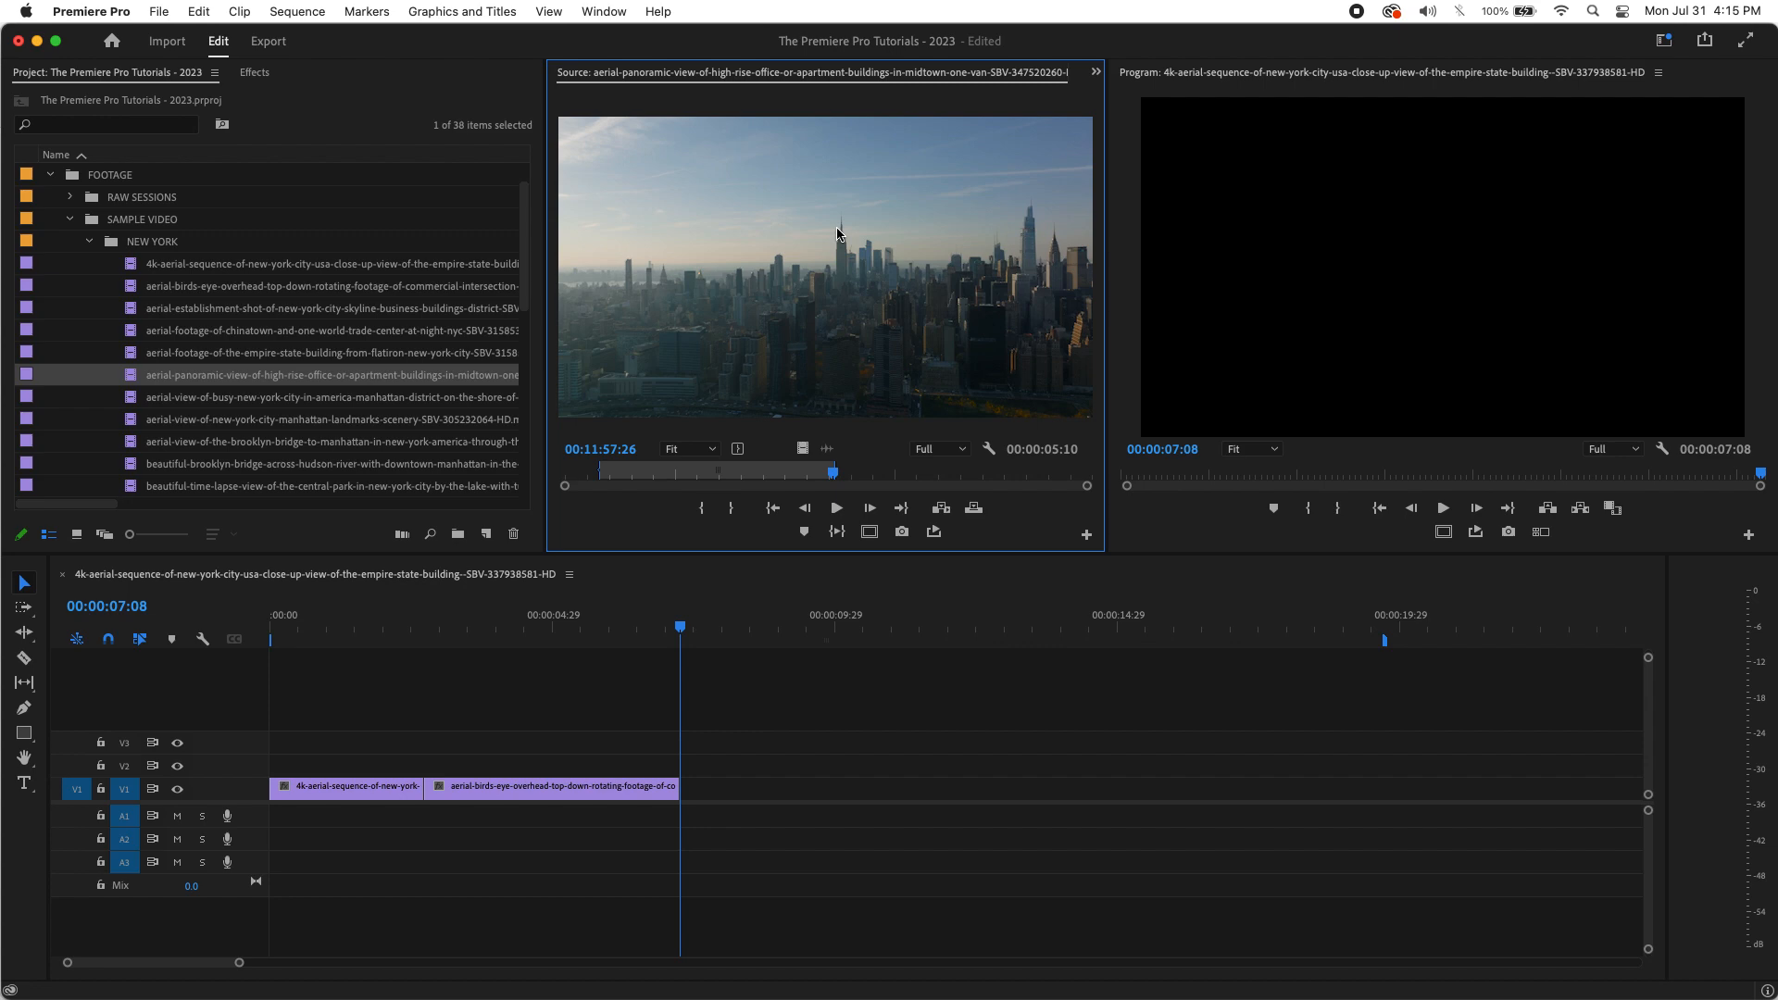
pyautogui.press('.')
# Play the three-clip sequence from the start and return the playhead to 00:00:07:06, near the second clip's end
pyautogui.click(972, 635)
pyautogui.press('Home')
pyautogui.press('space')
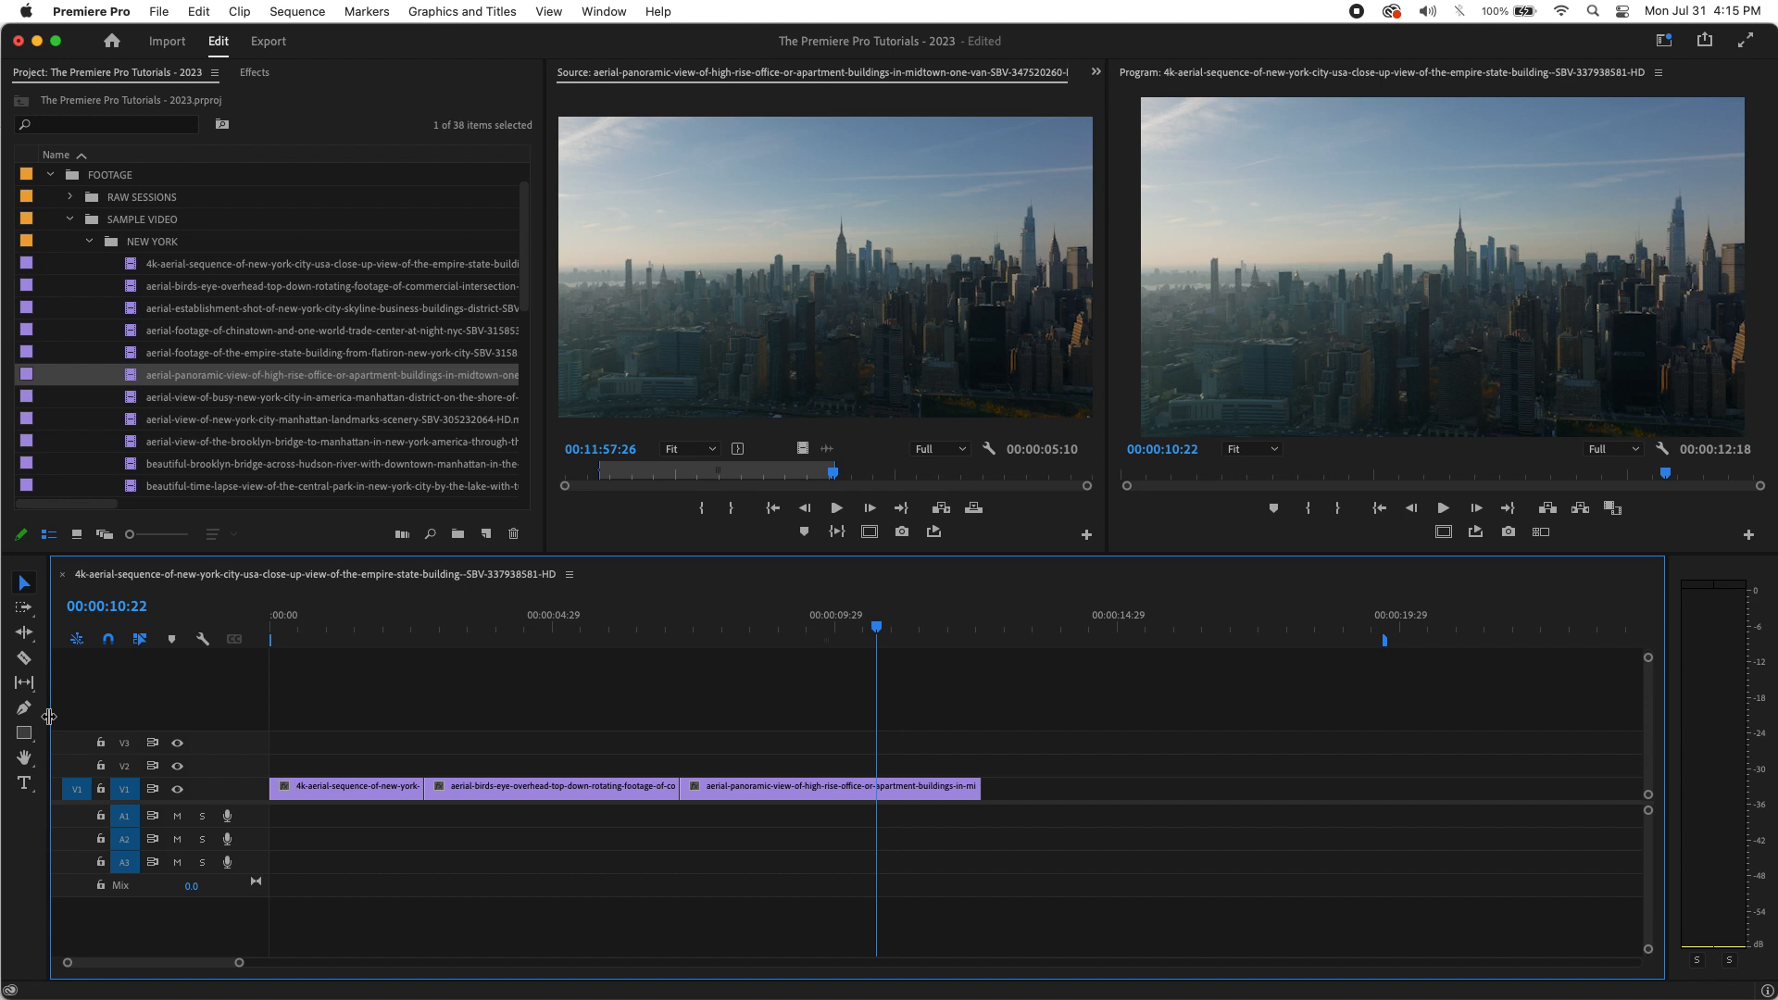
pyautogui.moveTo(922, 617); pyautogui.dragTo(676, 659)
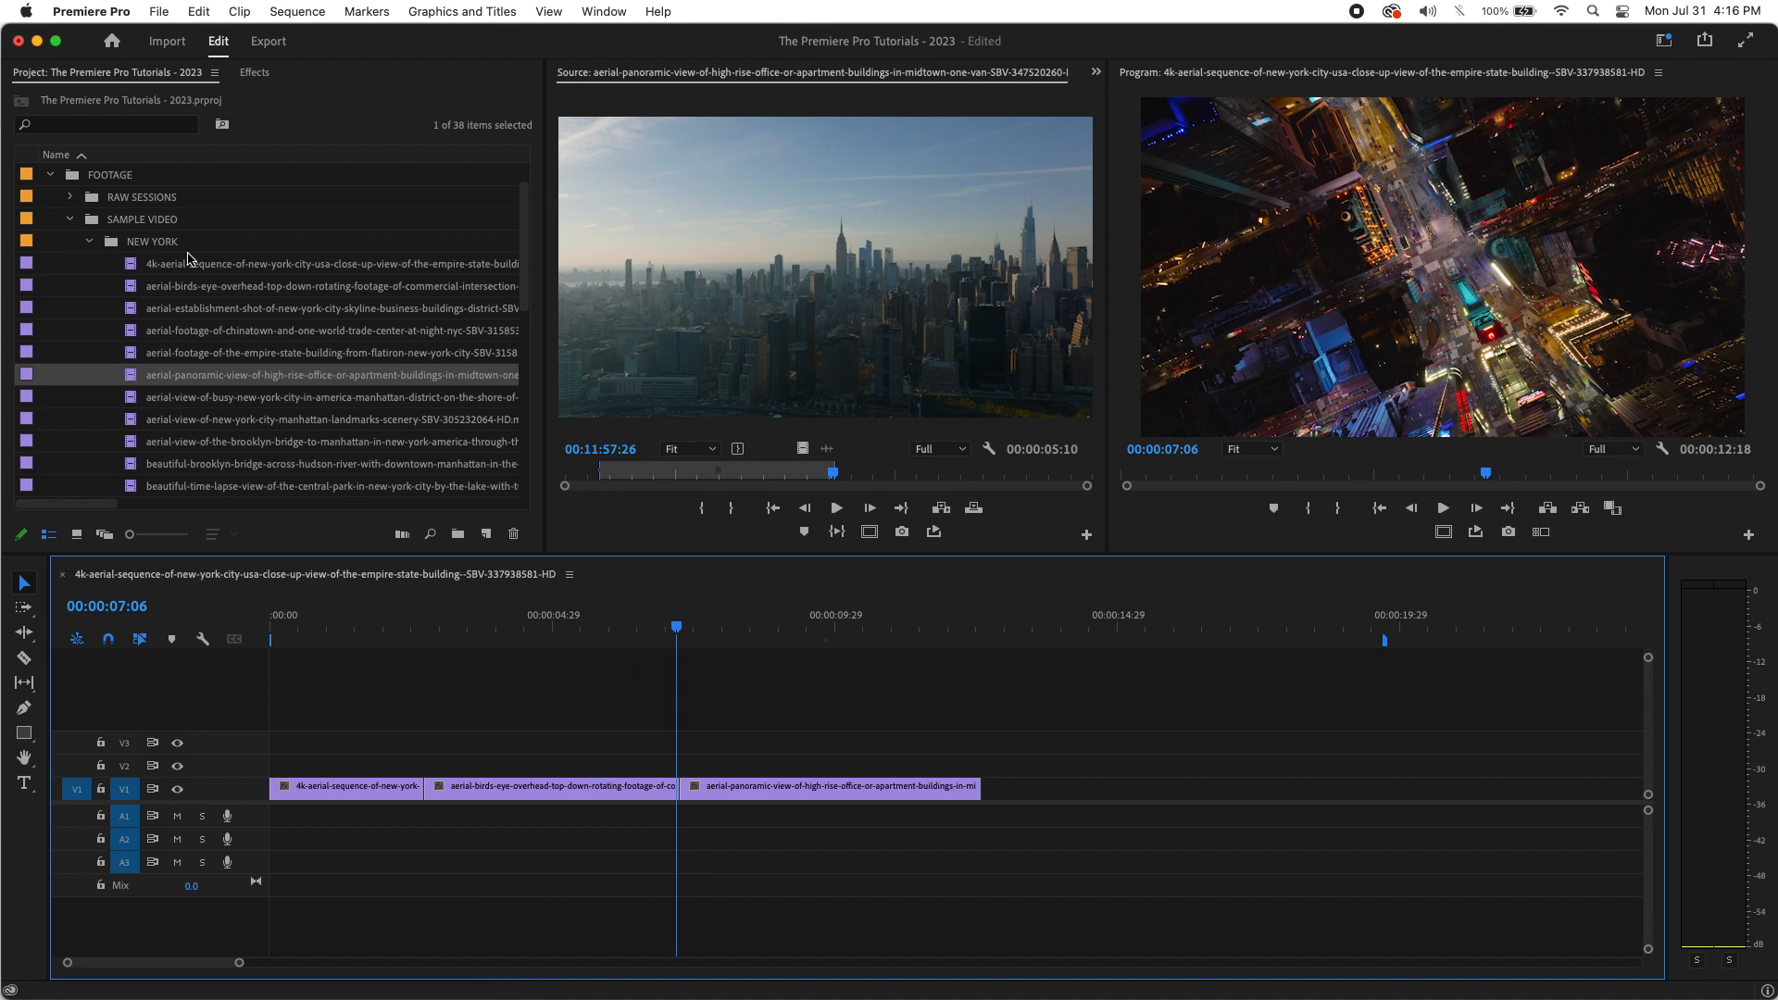
# Collapse the NEW YORK bin and open the VOL 2 - NYC MONTAGE sequence from the LESSONS bin inside SEQUENCE
pyautogui.click(89, 242)
pyautogui.click(50, 330)
pyautogui.click(72, 376)
pyautogui.click(71, 376)
pyautogui.click(70, 353)
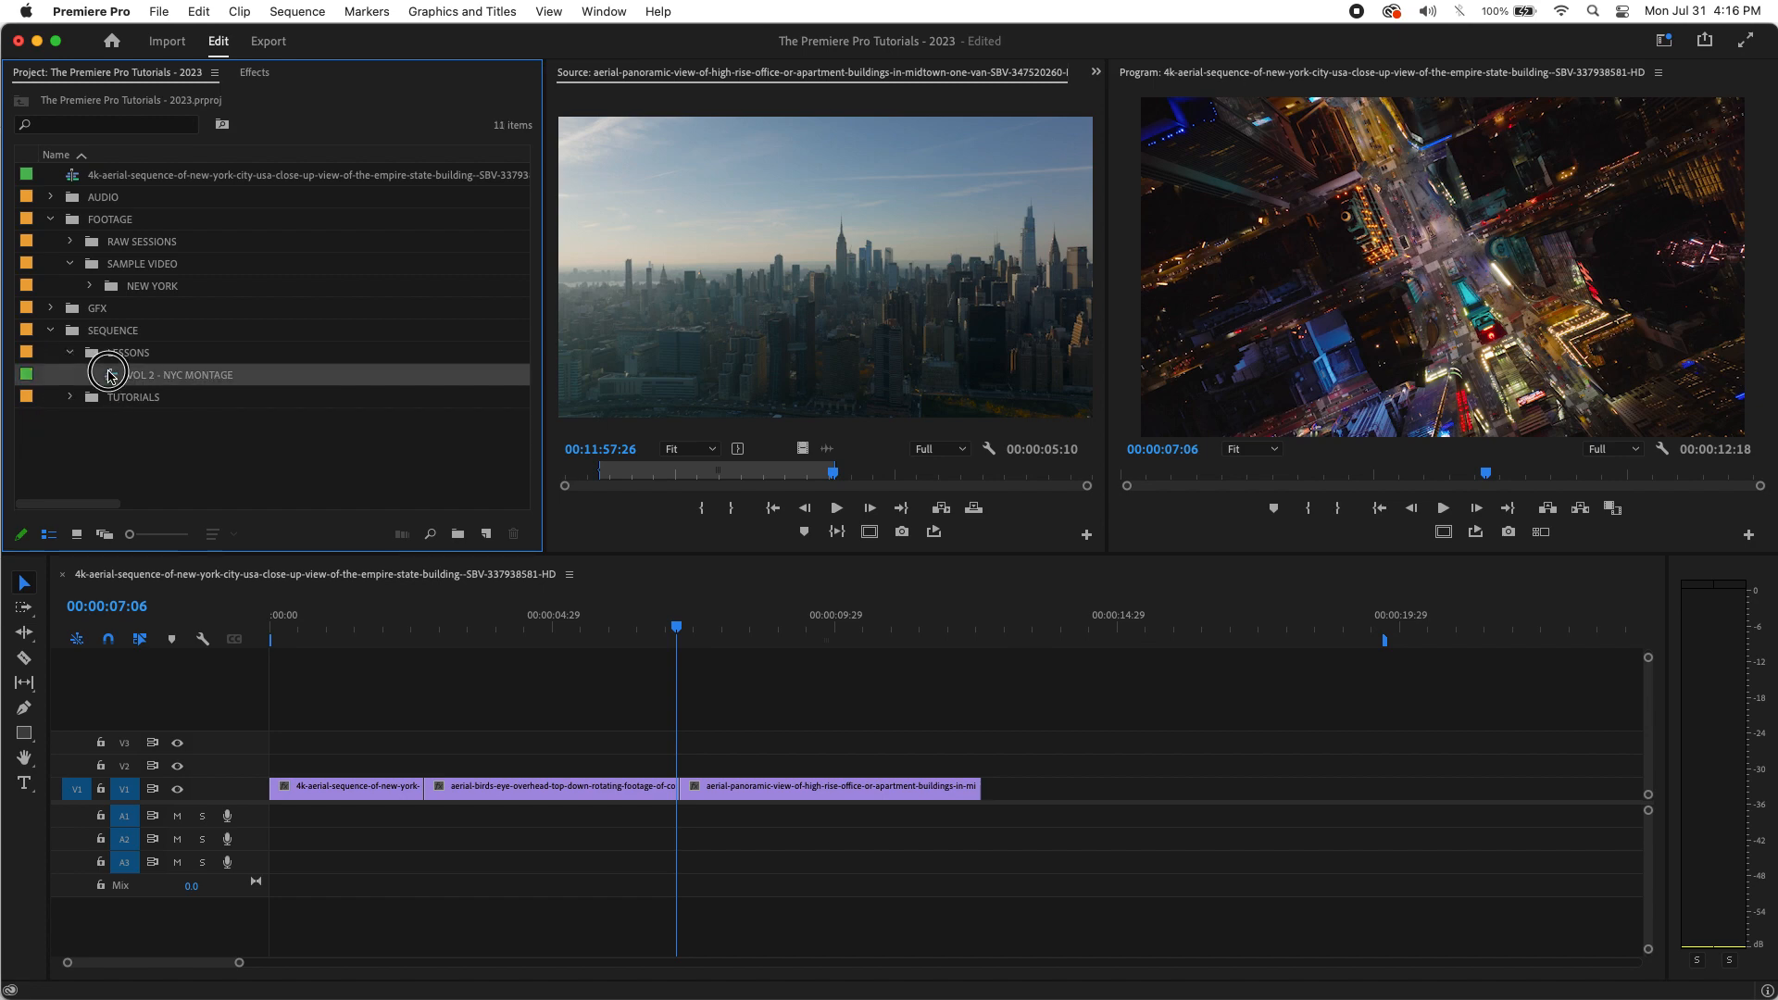
pyautogui.doubleClick(108, 375)
# Play the NYC montage from the start in an enlarged Program monitor, and give the timeline its height back
pyautogui.moveTo(358, 643); pyautogui.dragTo(148, 689)
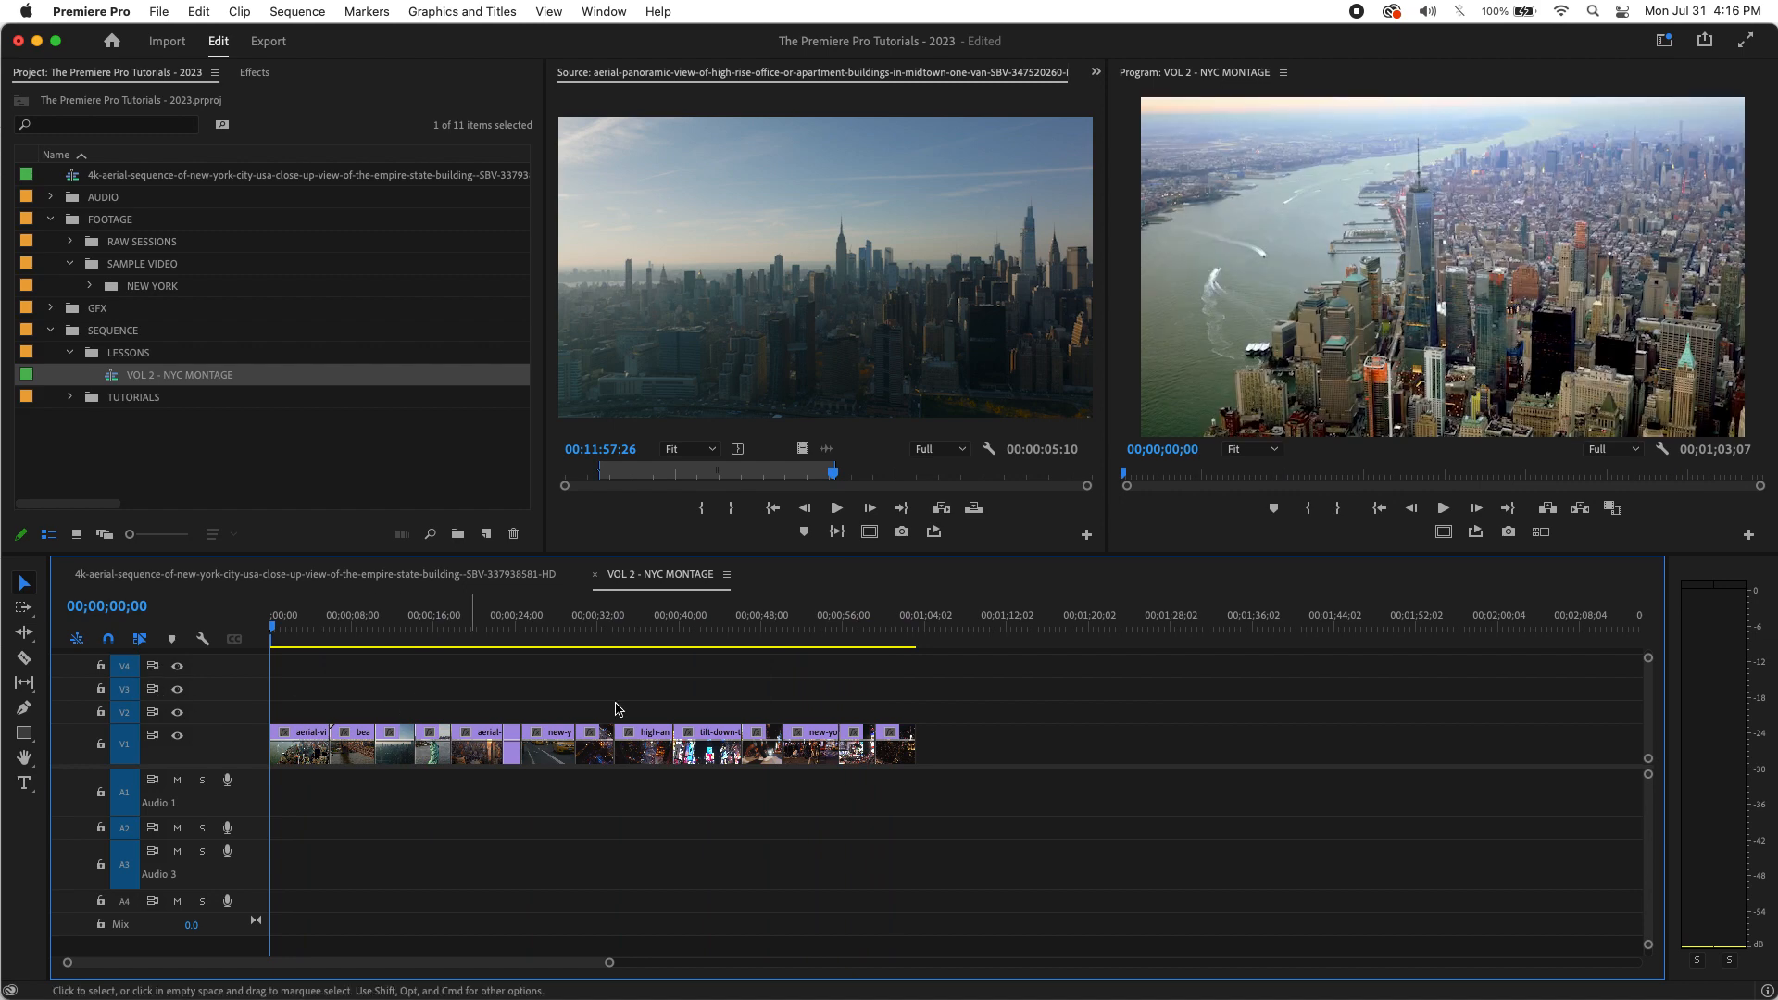
pyautogui.press('space')
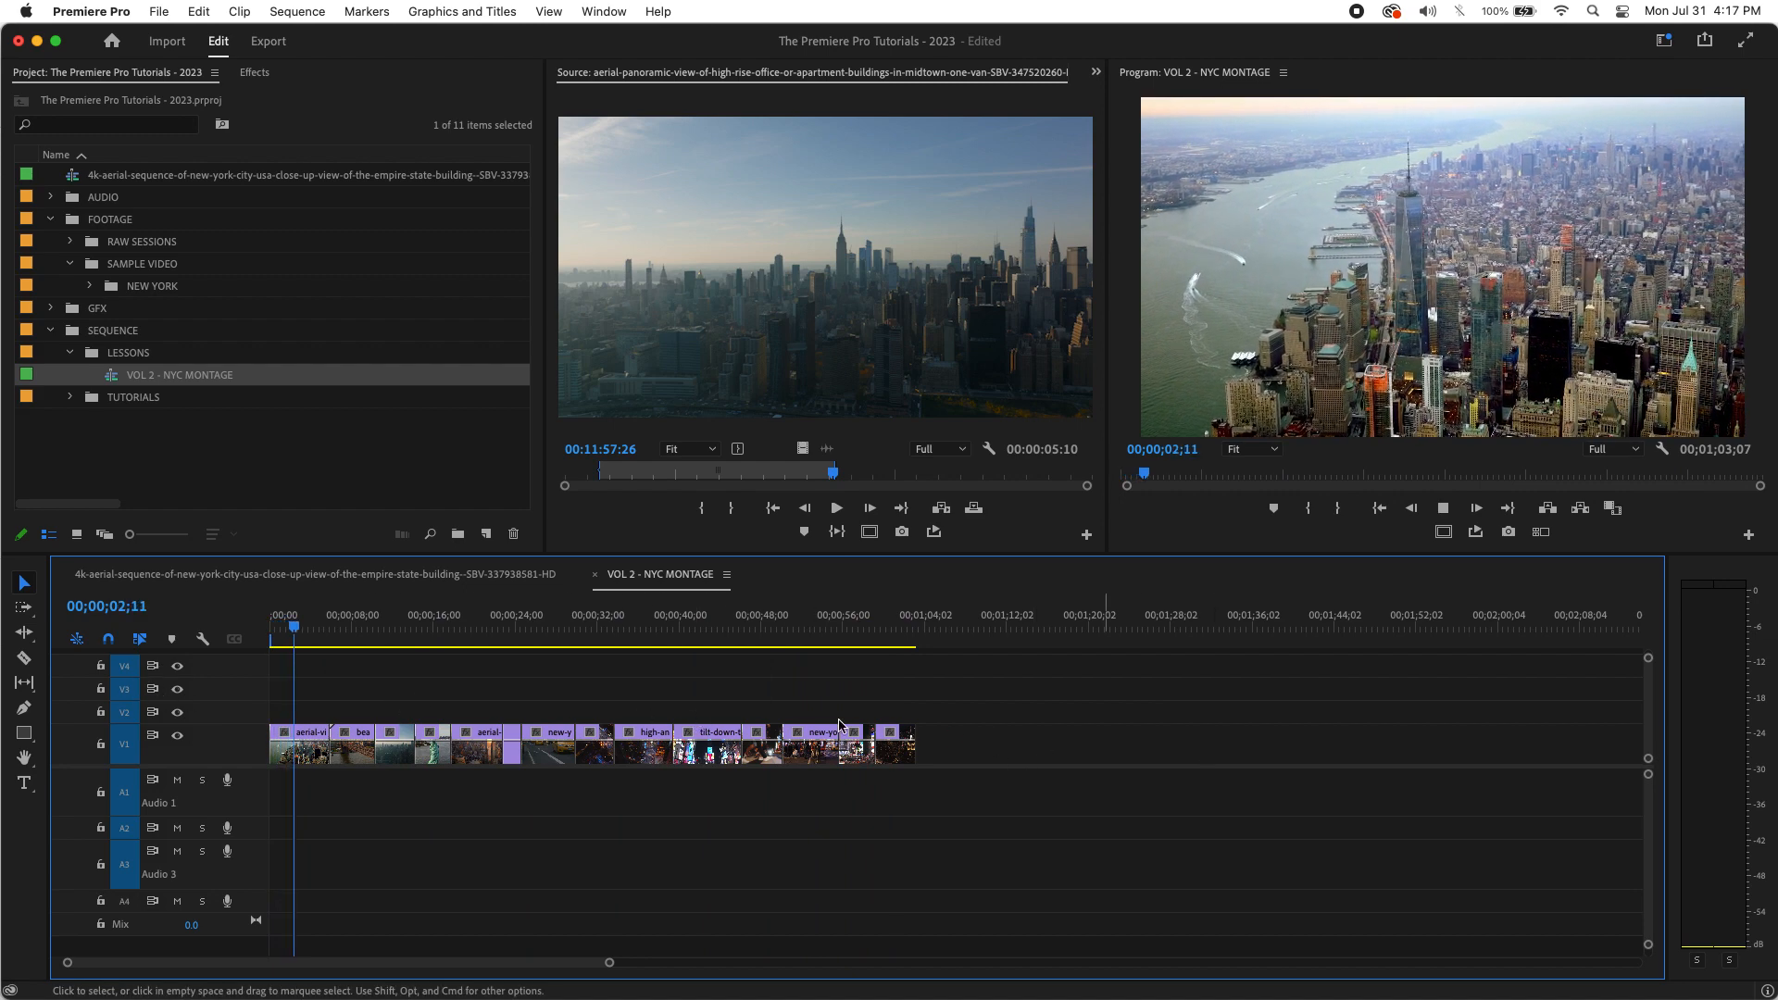
pyautogui.moveTo(1132, 554); pyautogui.dragTo(1129, 673)
pyautogui.moveTo(1104, 365); pyautogui.dragTo(960, 512)
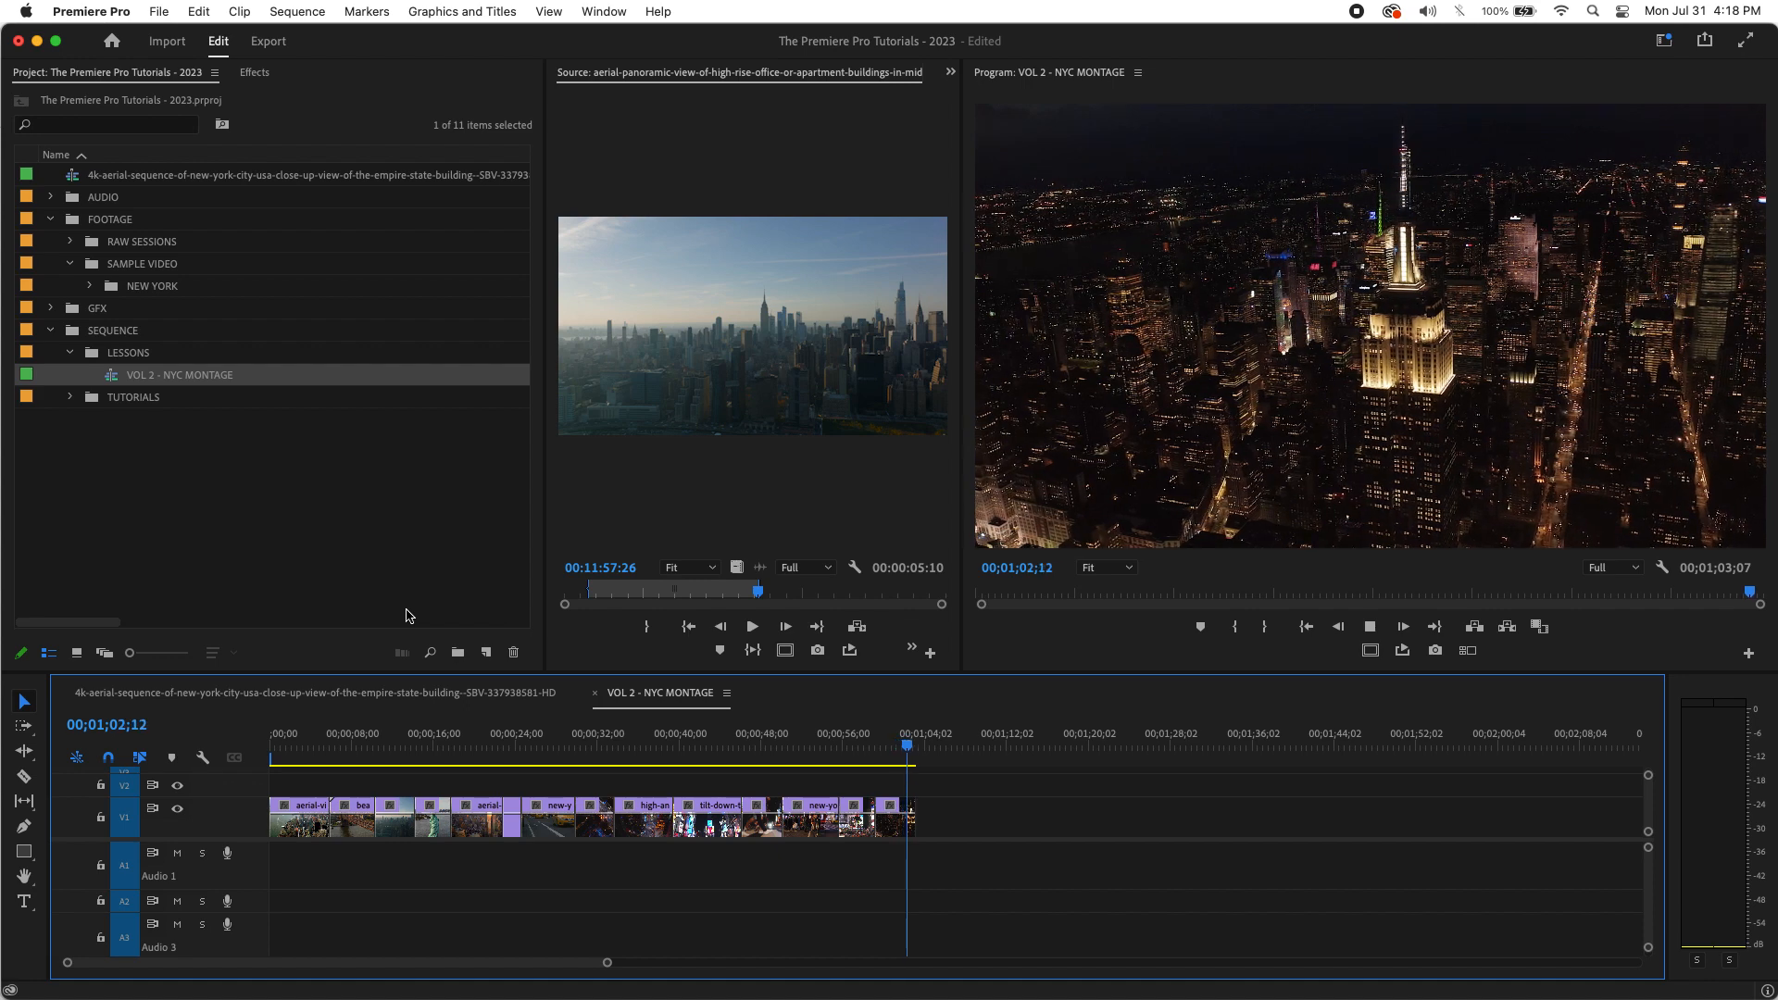
pyautogui.press('space')
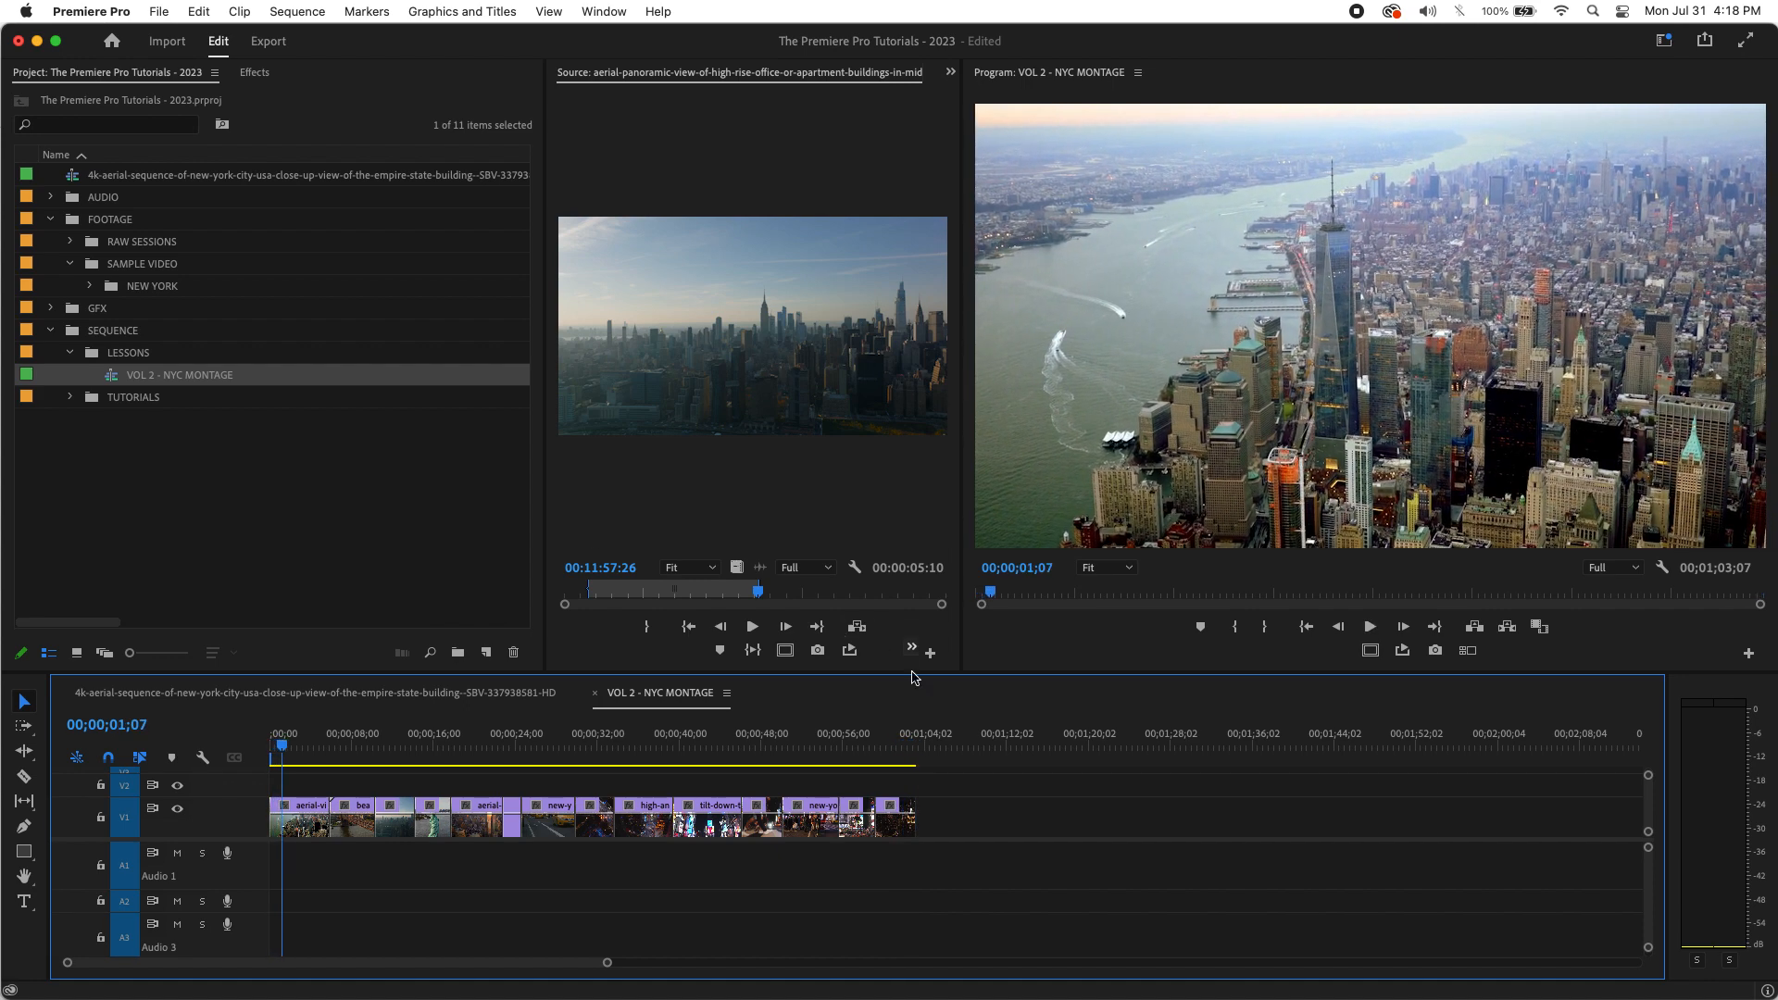
pyautogui.moveTo(1046, 674); pyautogui.dragTo(1068, 507)
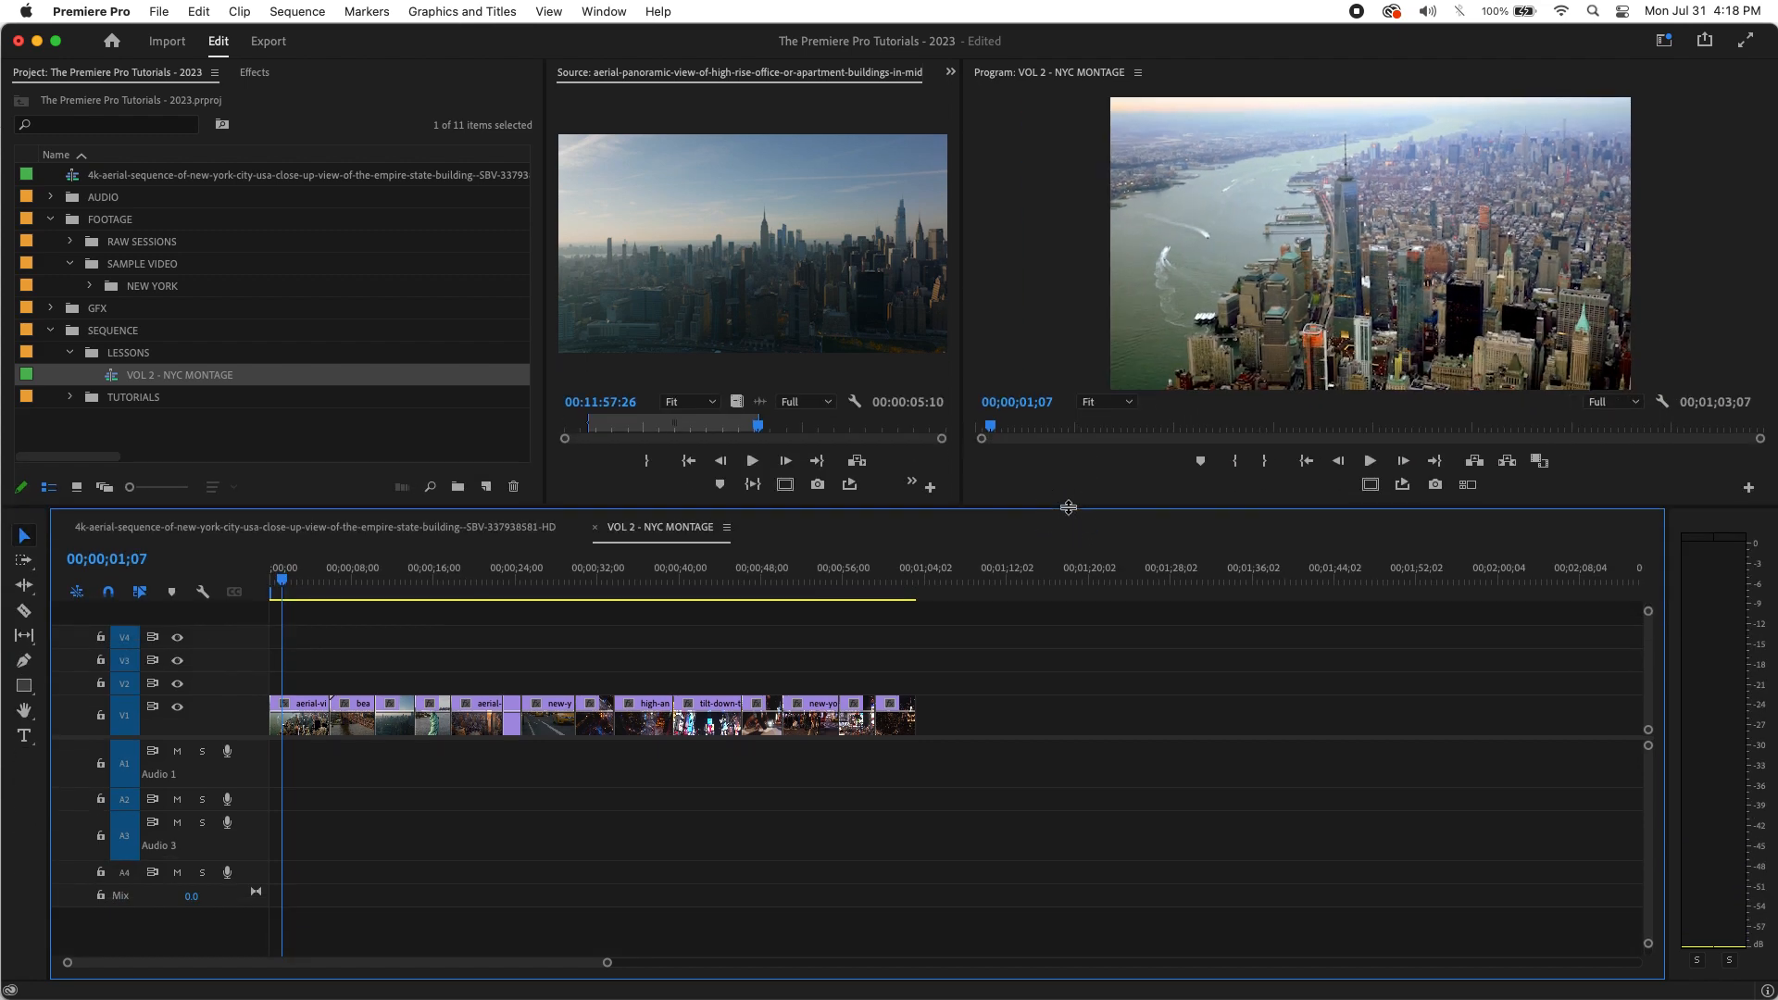